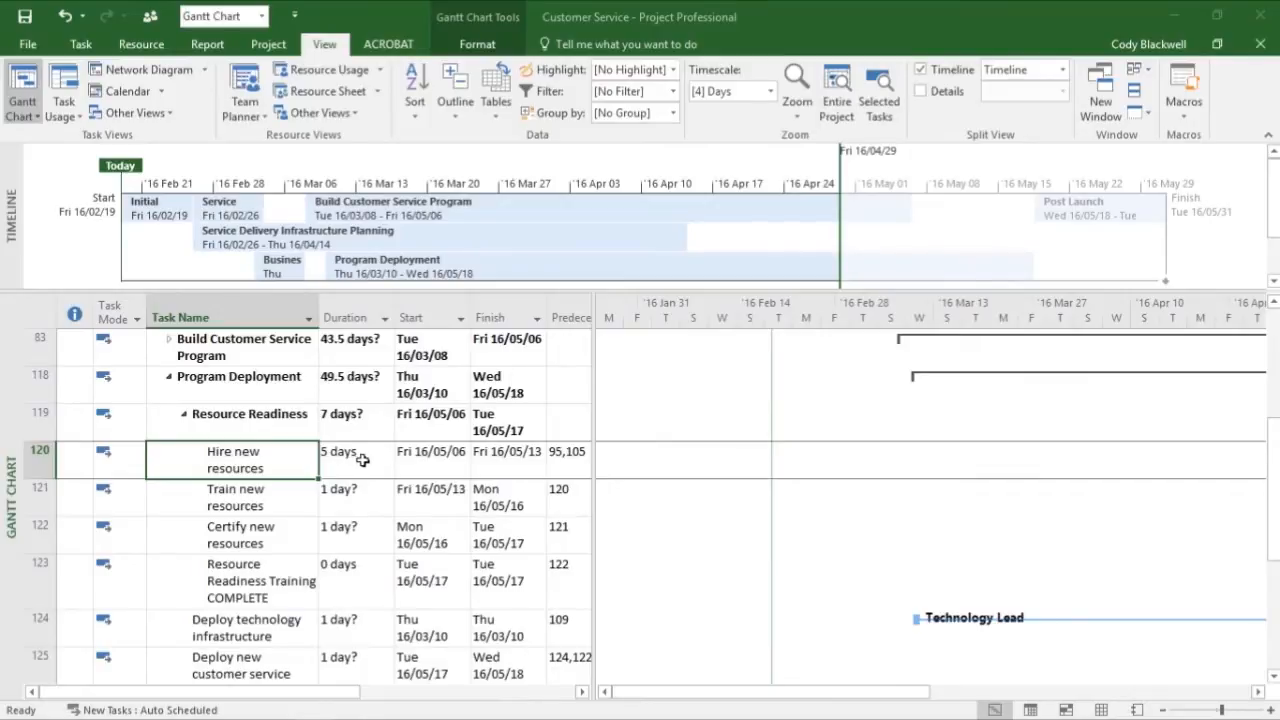
- Switch the project from the Gantt Chart to the Resource Sheet view
left_click(23, 116)
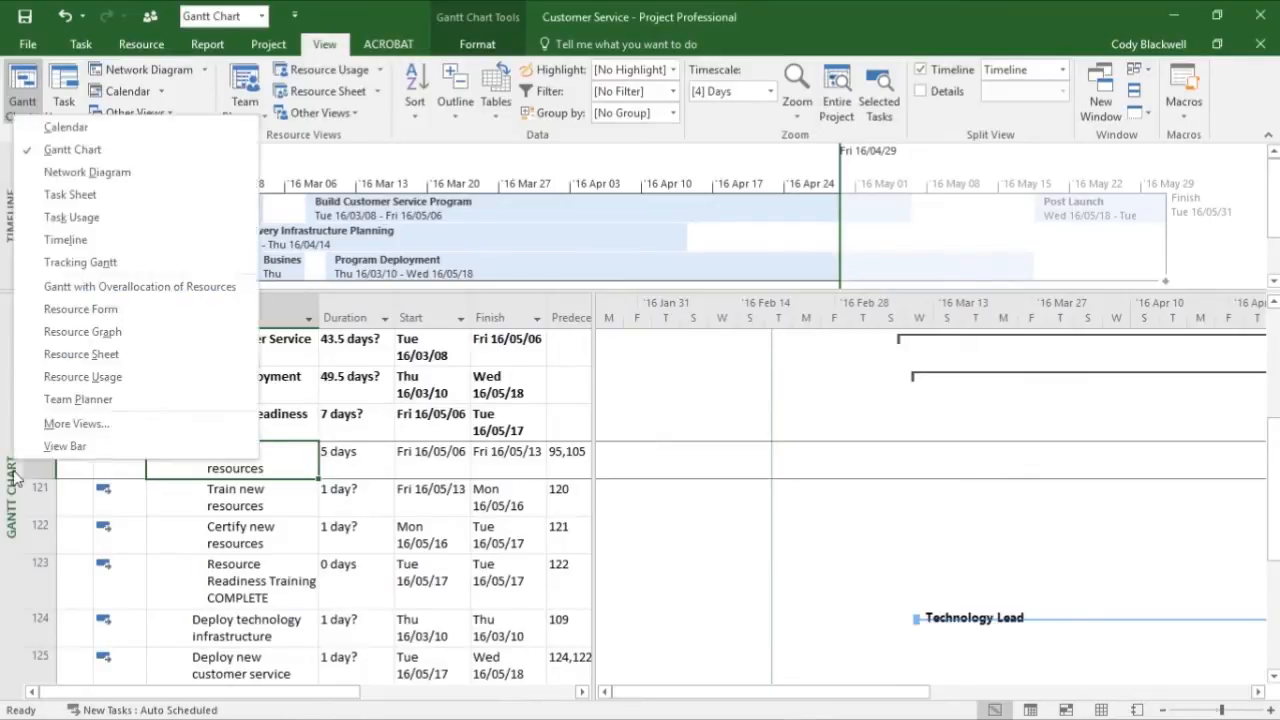
left_click(23, 116)
left_click(23, 116)
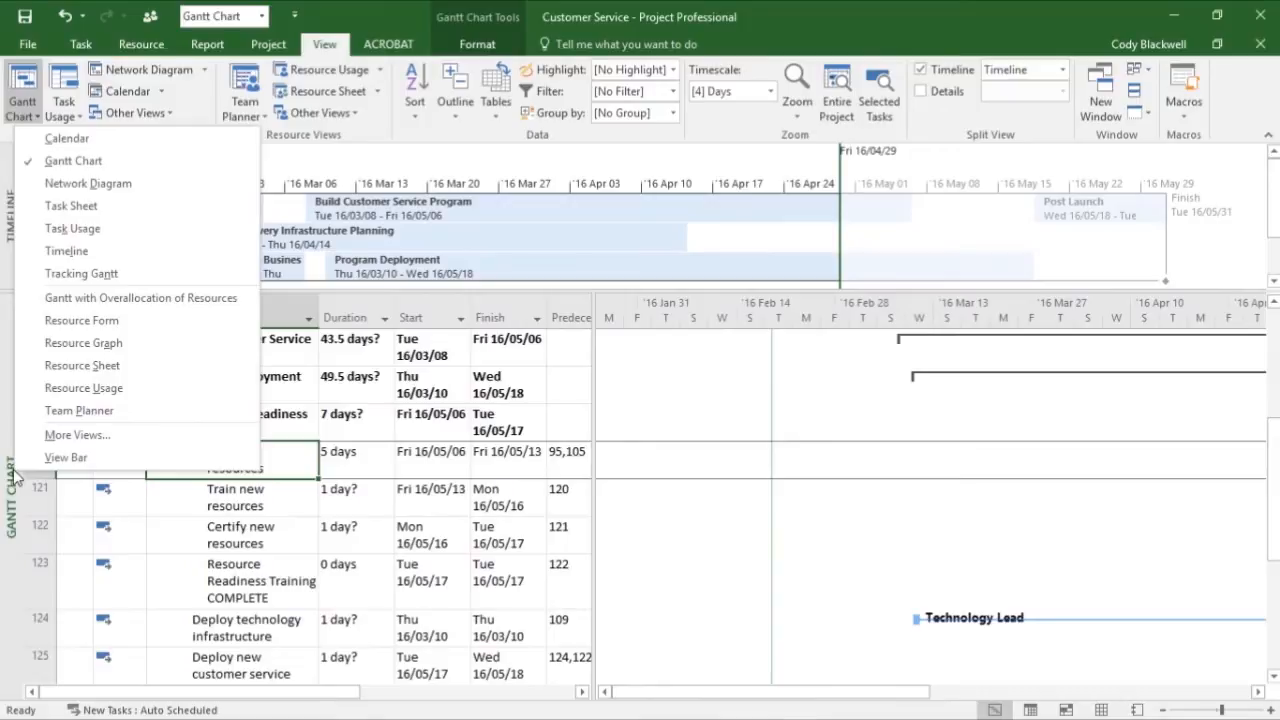
left_click(145, 365)
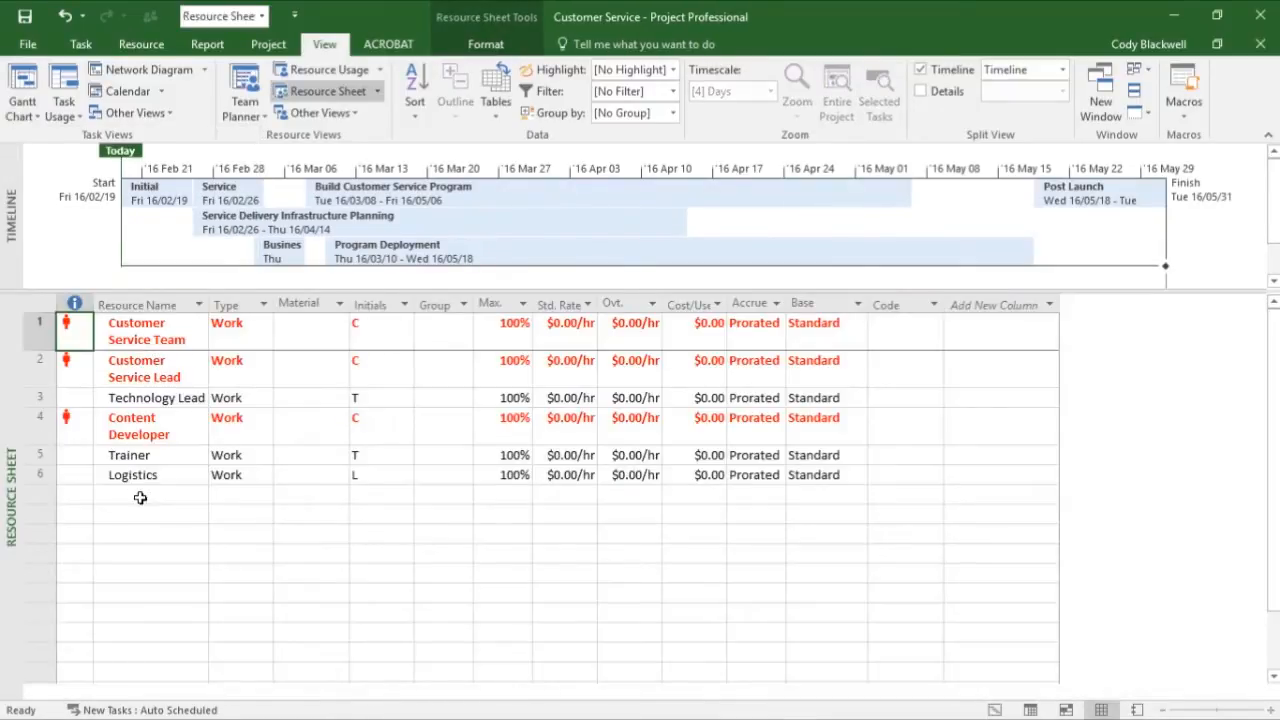
- Set the Trainer resource's standard rate to $200.00/hr and its overtime rate to $250.00/hr
left_click(187, 455)
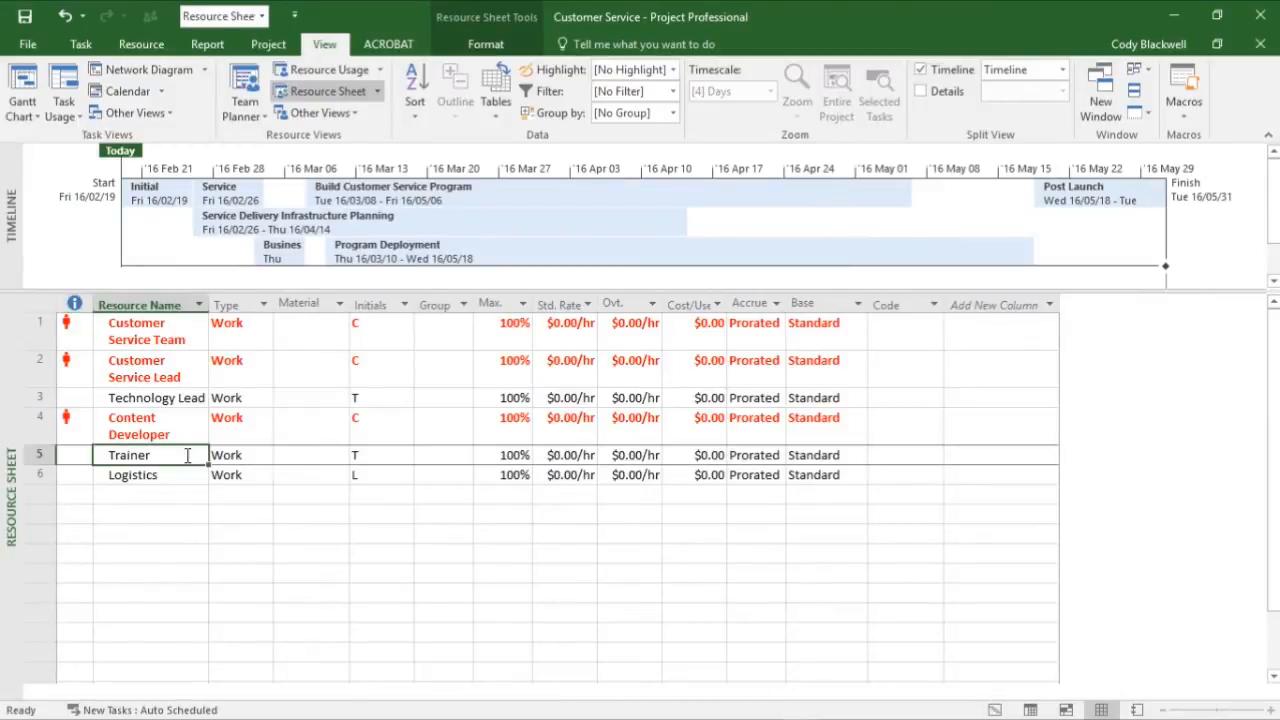
left_click(508, 457)
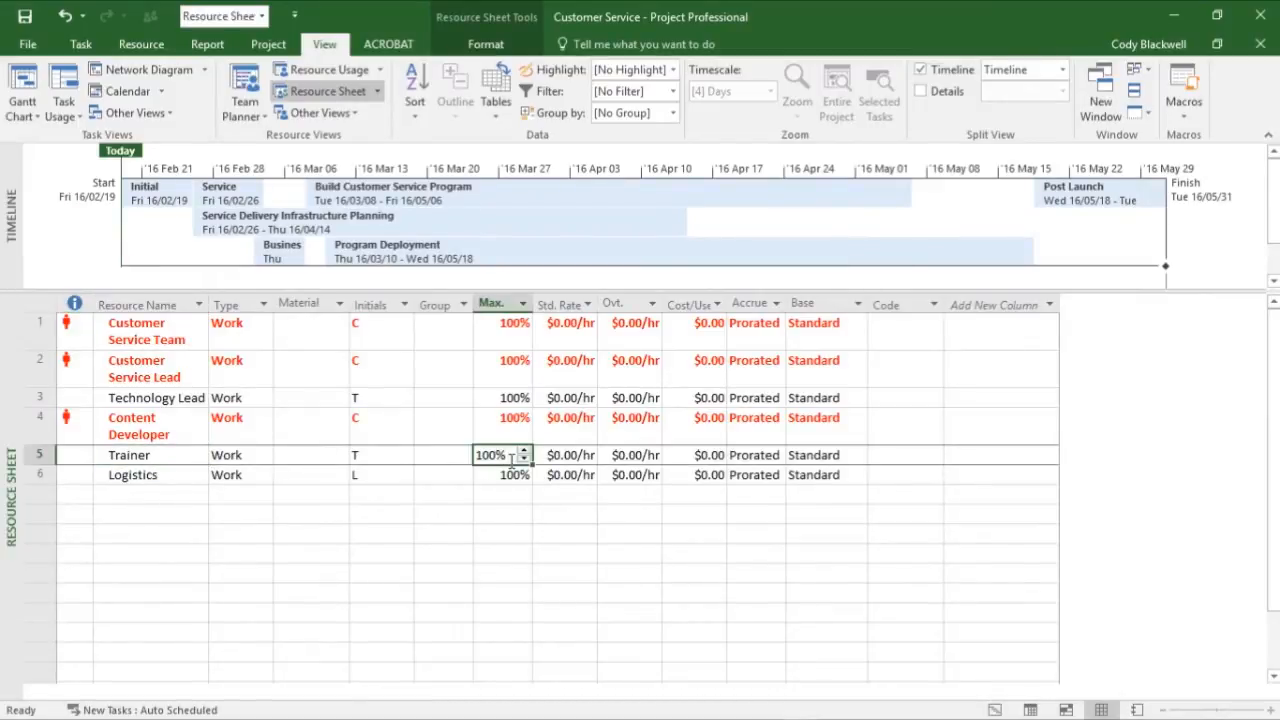
left_click(583, 455)
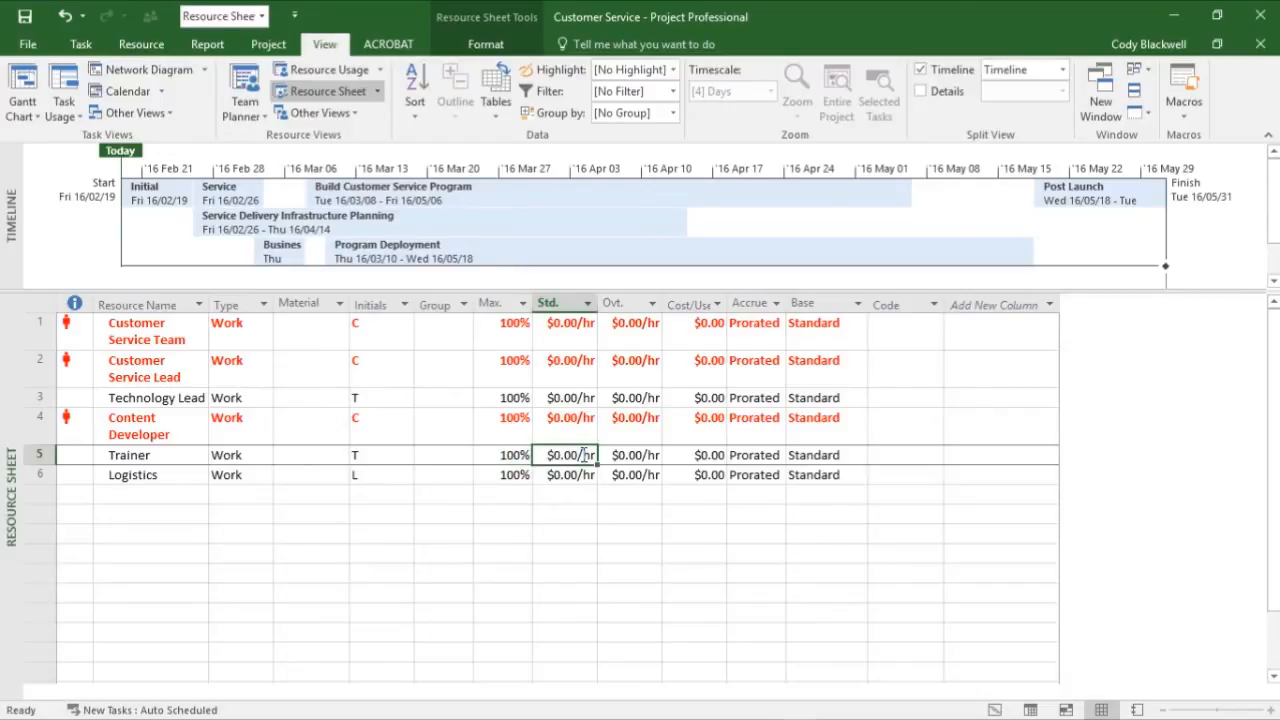
type("200")
left_click(658, 457)
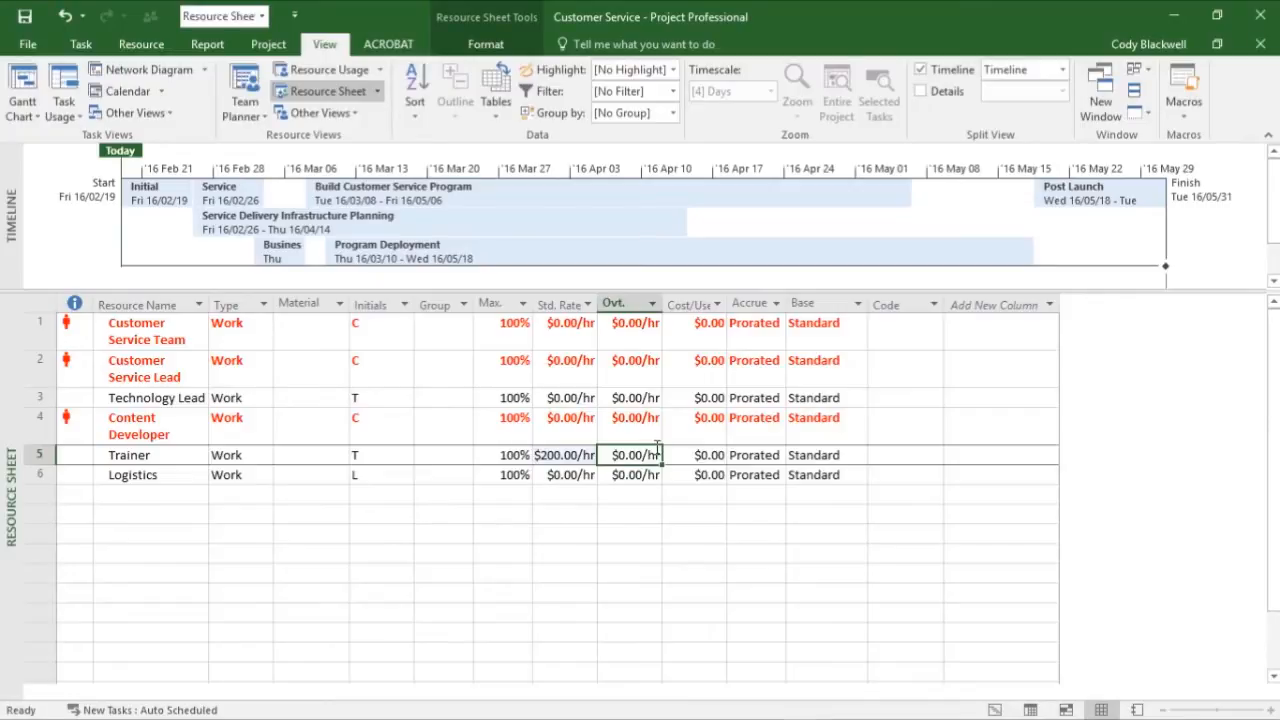
type("250")
key("Return")
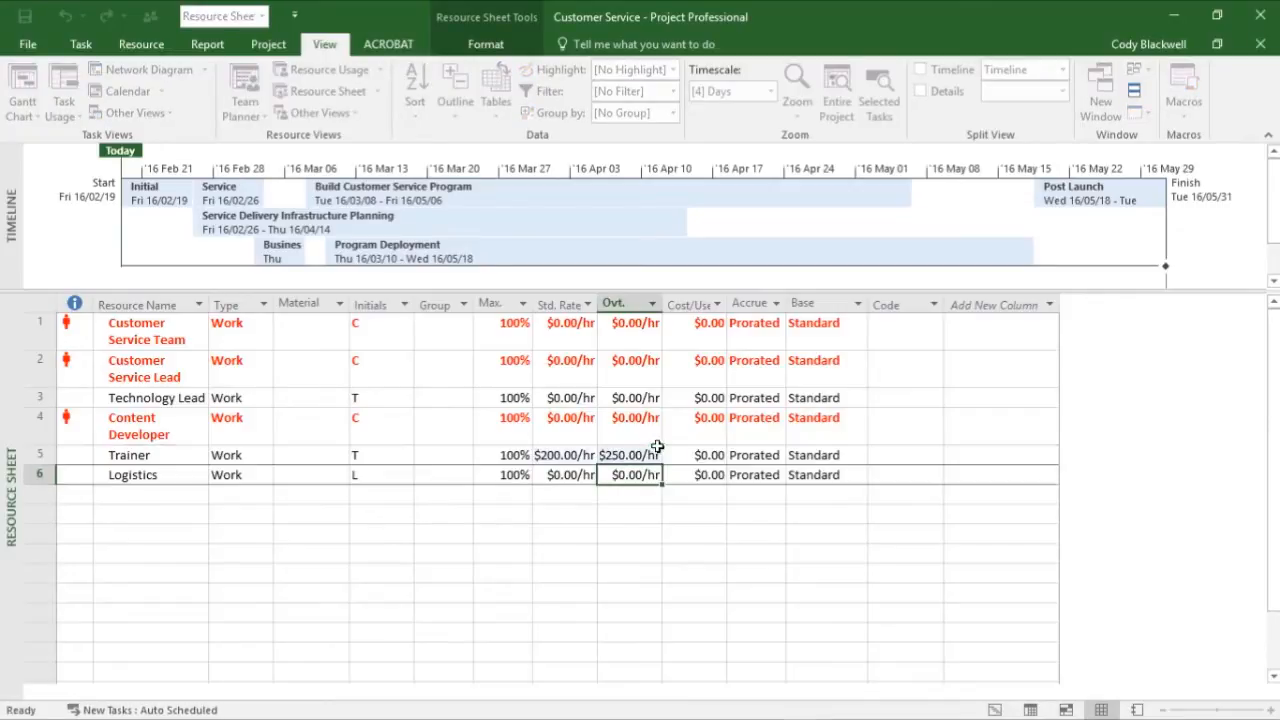
- Return from the resource list to the Gantt Chart view
left_click(106, 455)
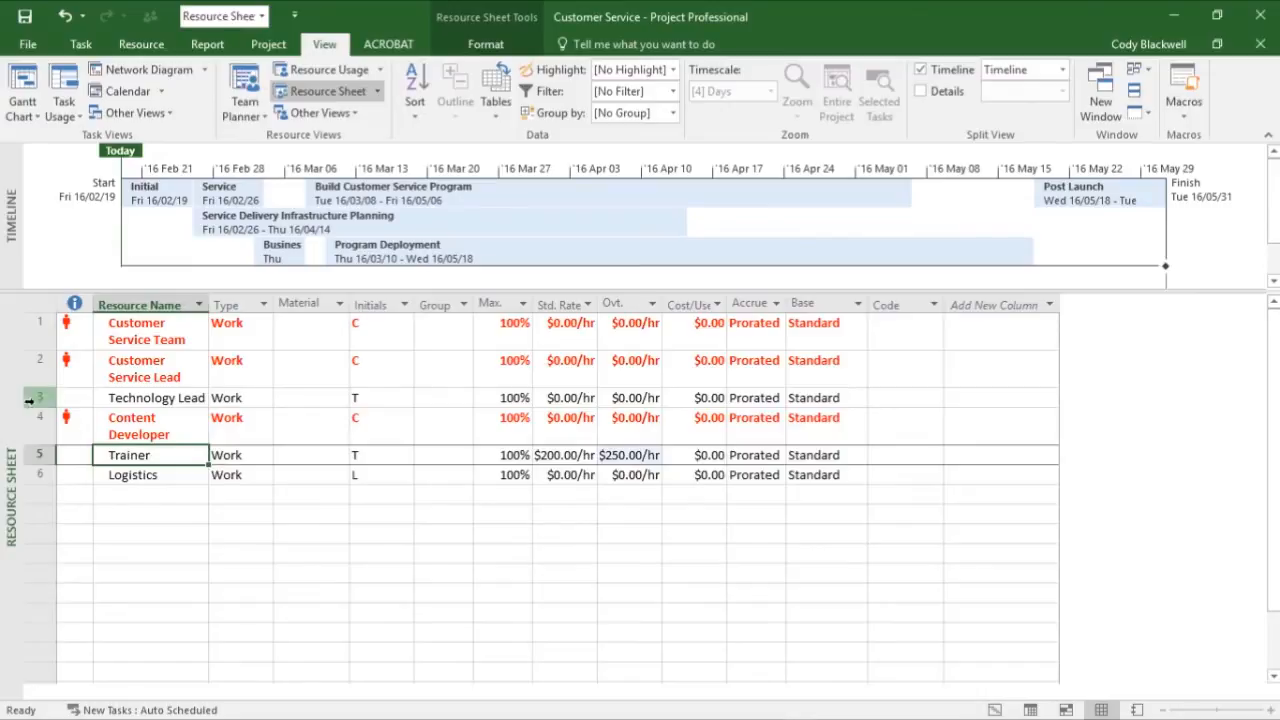
right_click(11, 368)
left_click(66, 398)
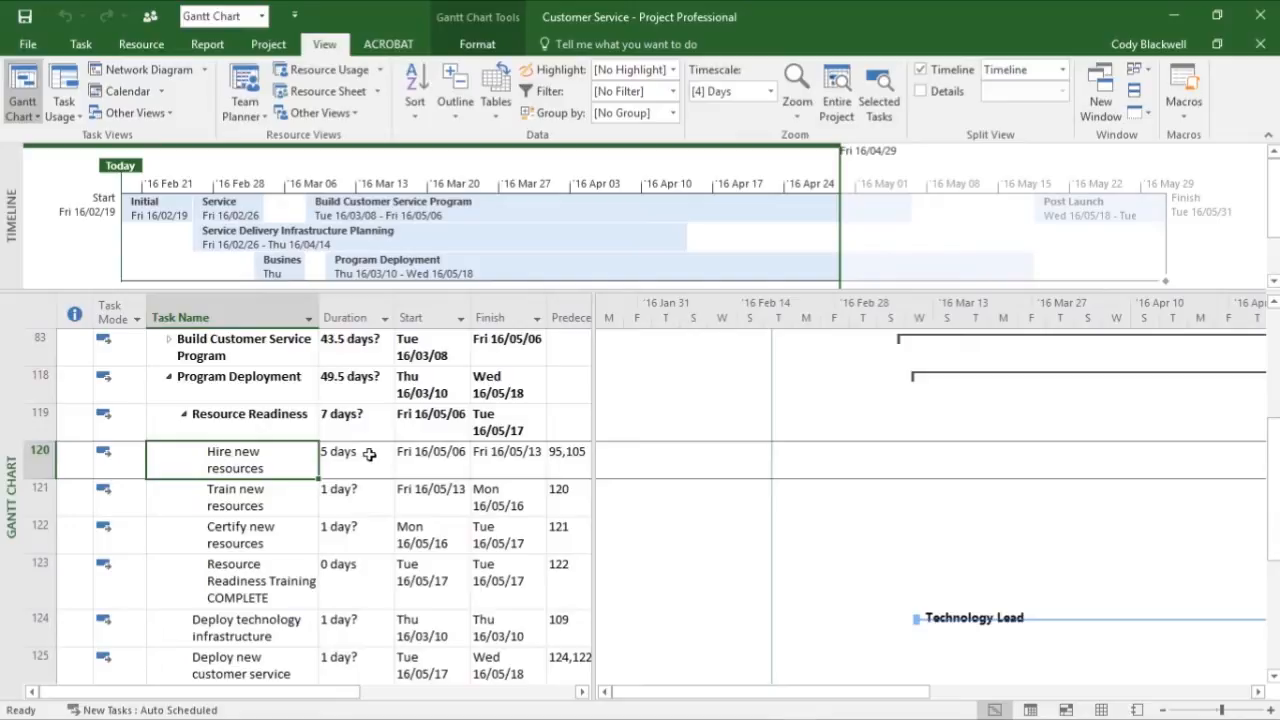
- Assign the Trainer resource to task 120, Hire new resources
double_click(283, 452)
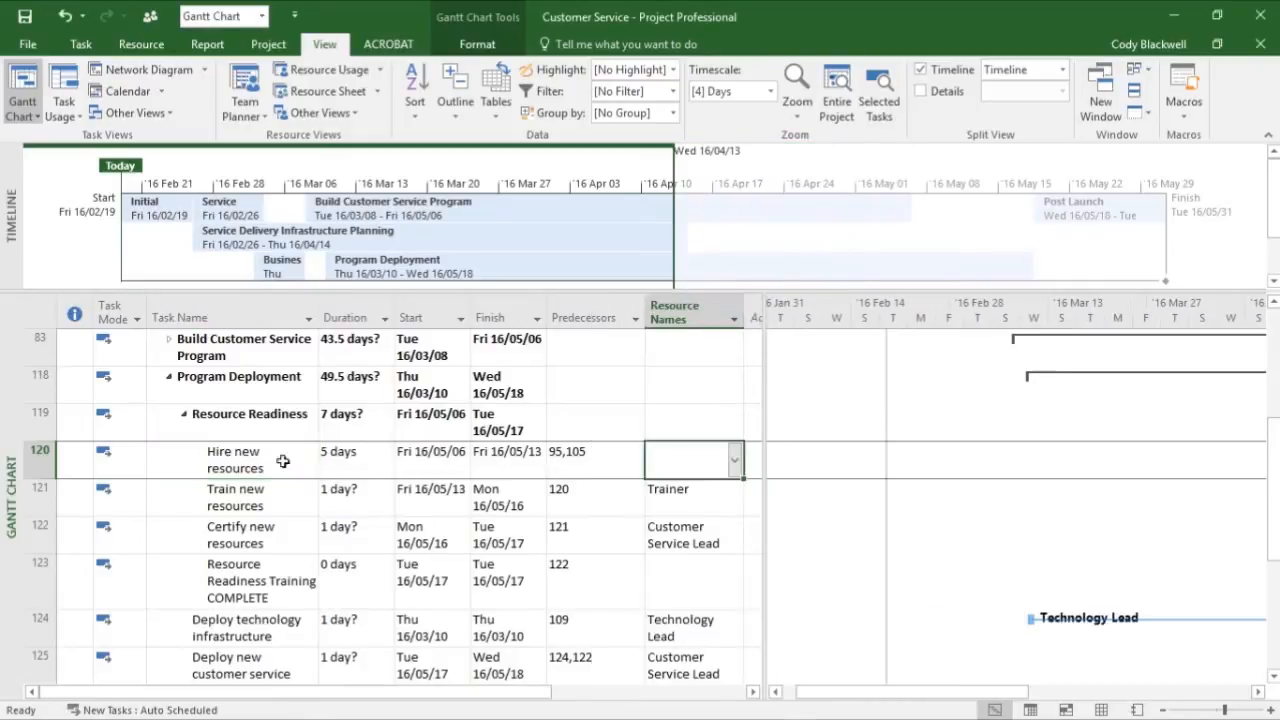
left_click(283, 460)
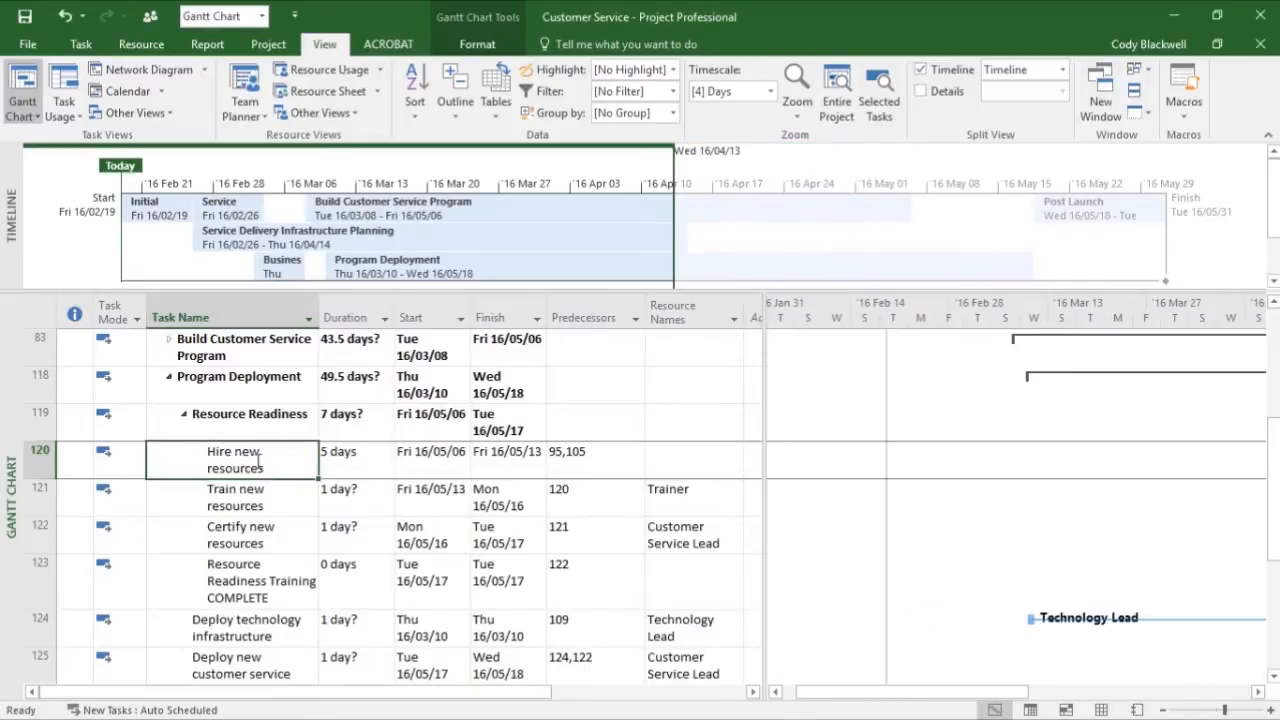
left_click(682, 458)
left_click(735, 460)
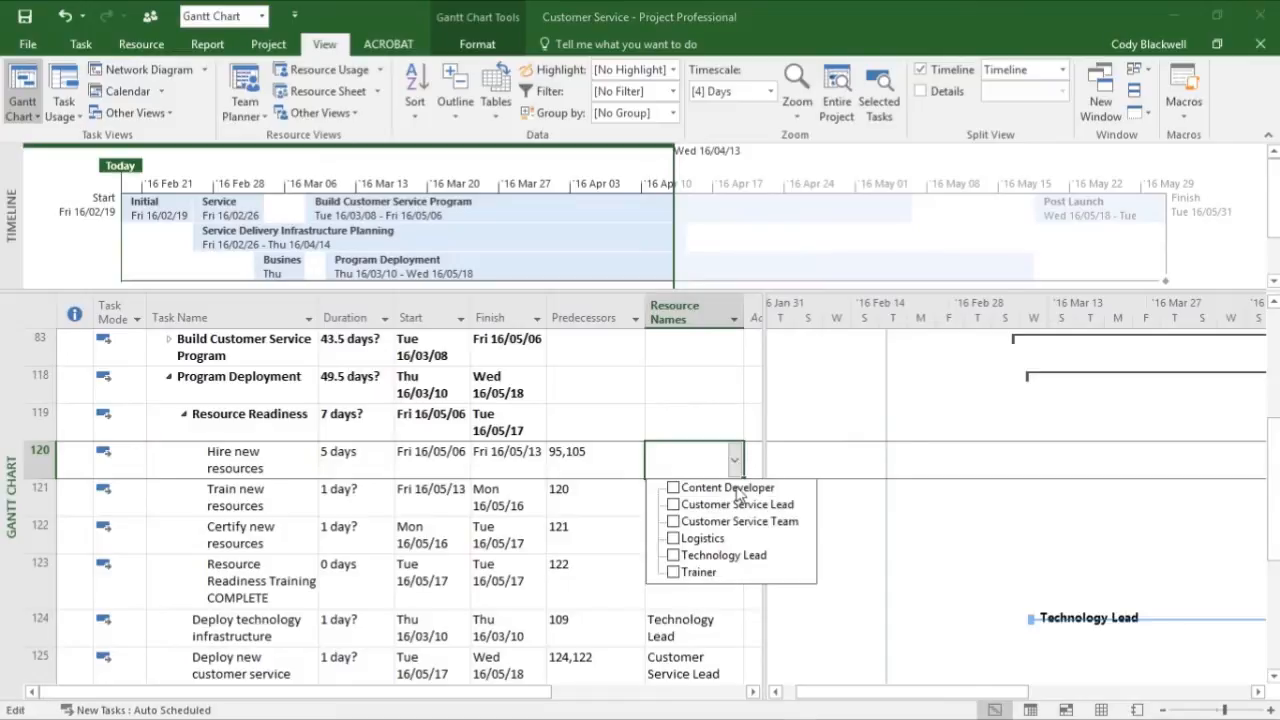
left_click(673, 572)
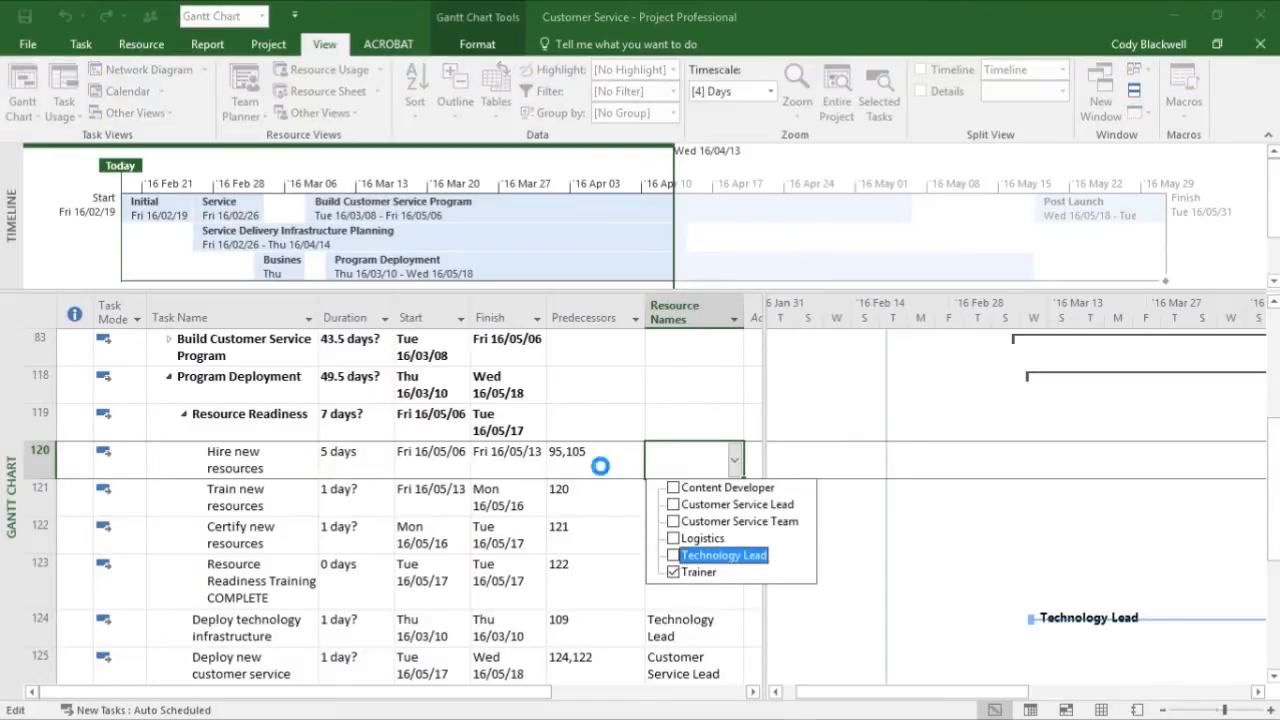
left_click(660, 475)
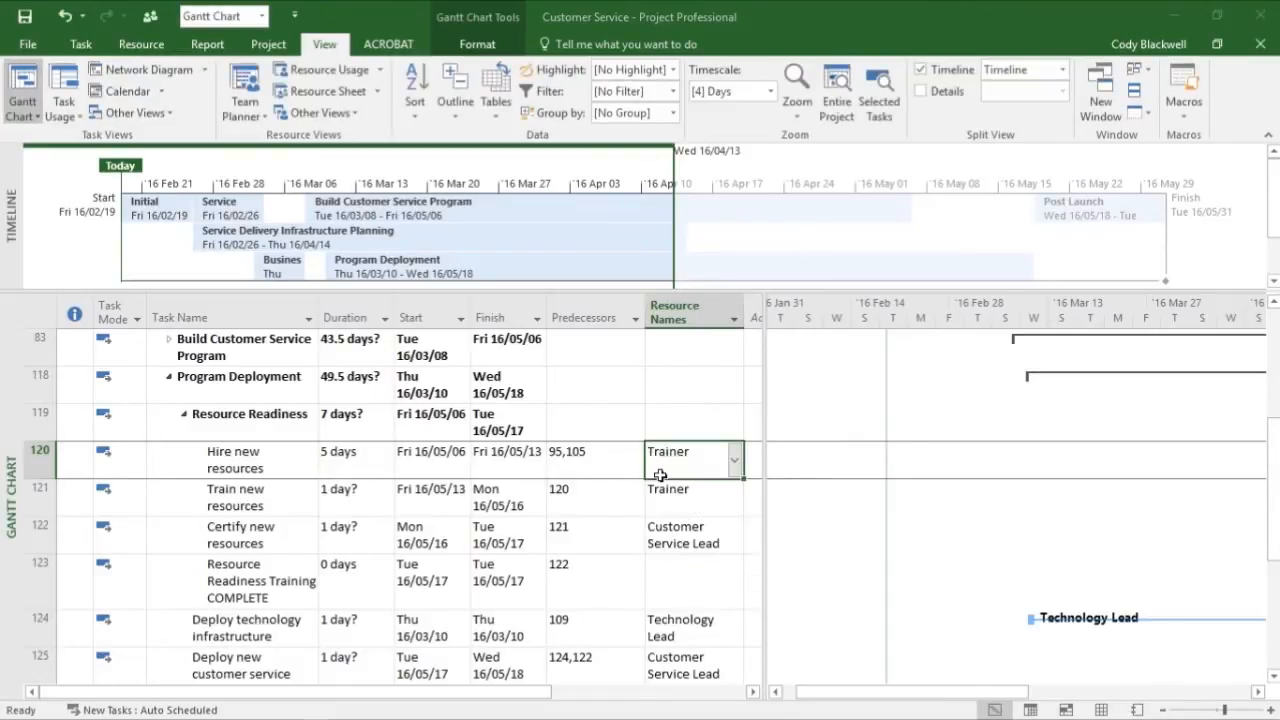
- Insert a Cost column before the Resource Names column in the task table
right_click(671, 305)
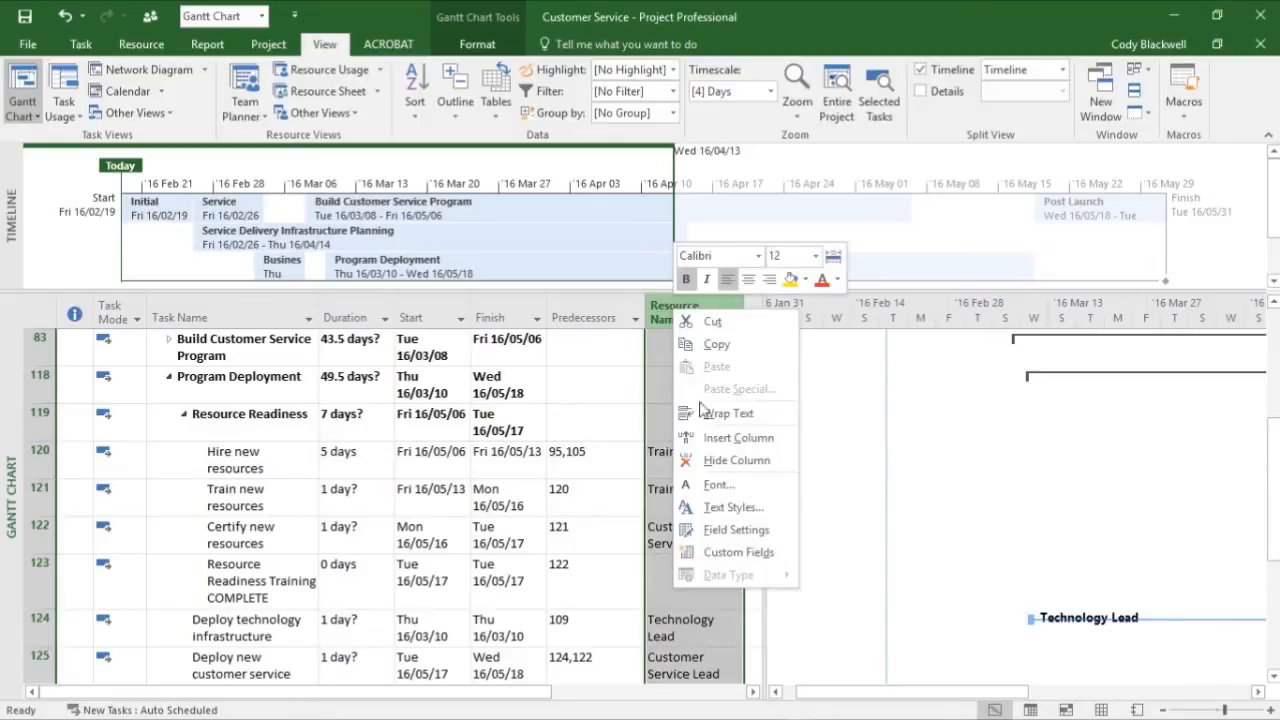
left_click(706, 433)
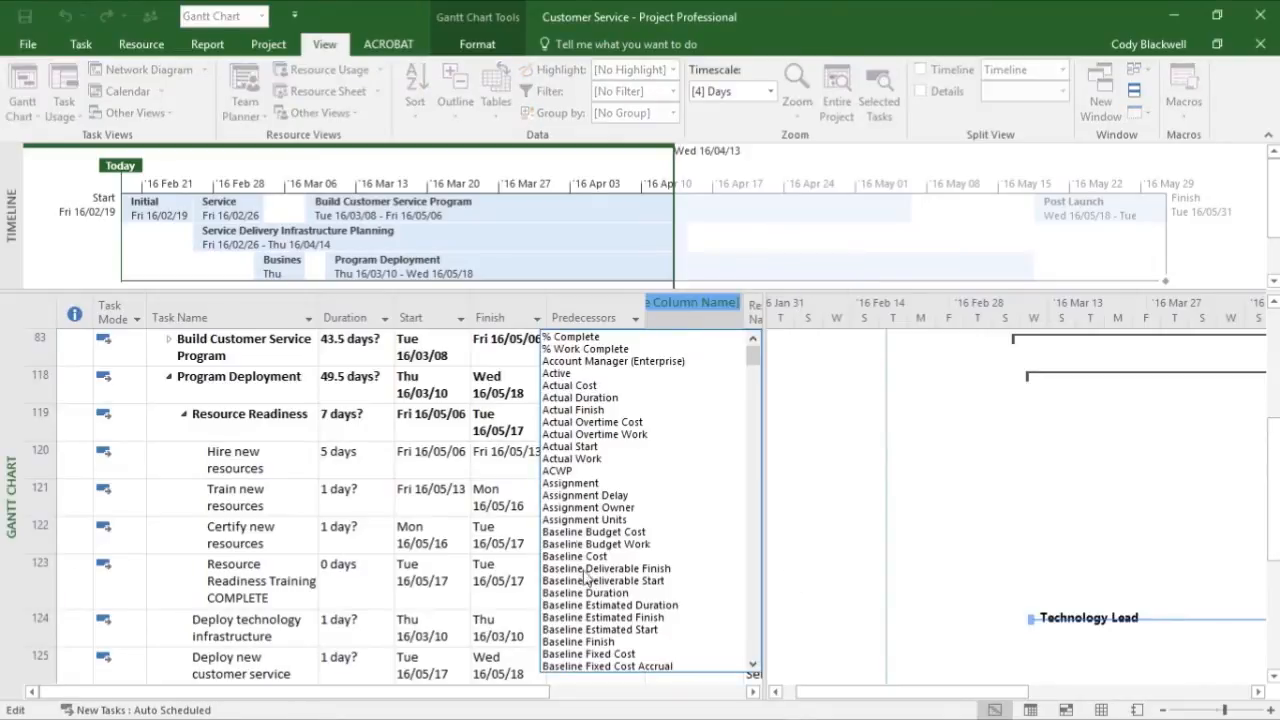
scroll(590, 585, "down", 15)
scroll(593, 598, "down", 20)
left_click(571, 531)
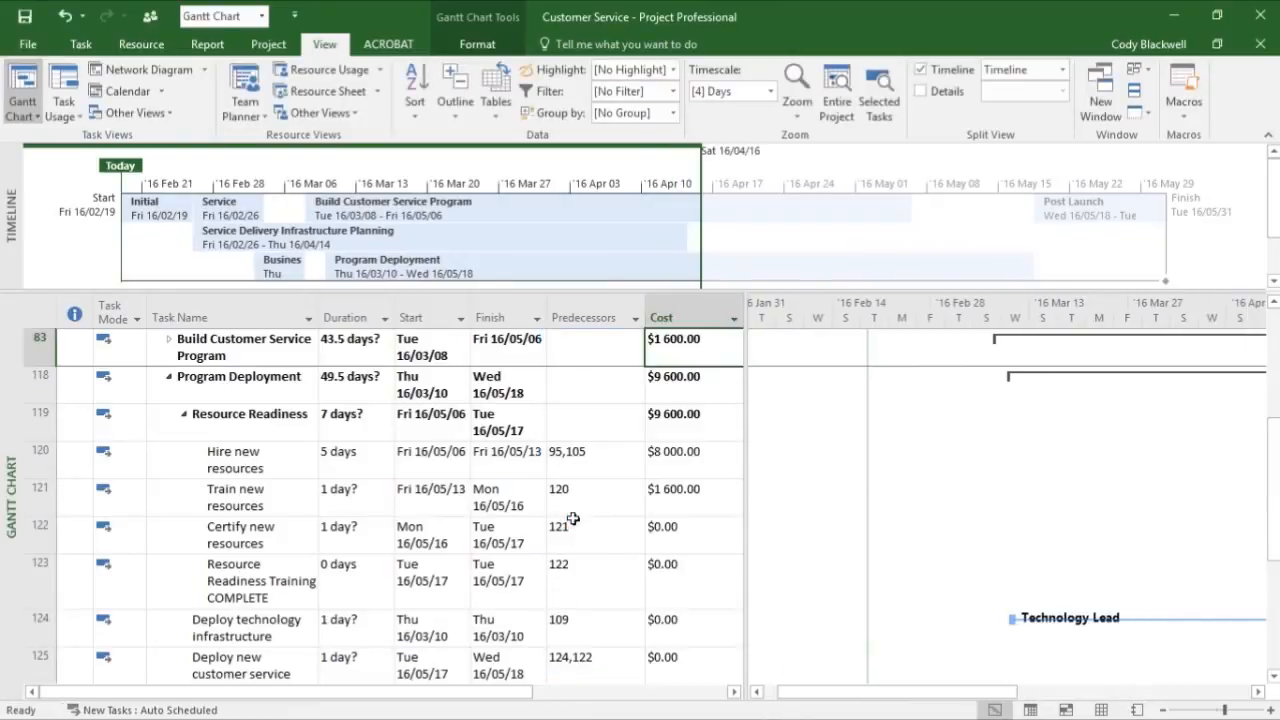
left_click(711, 459)
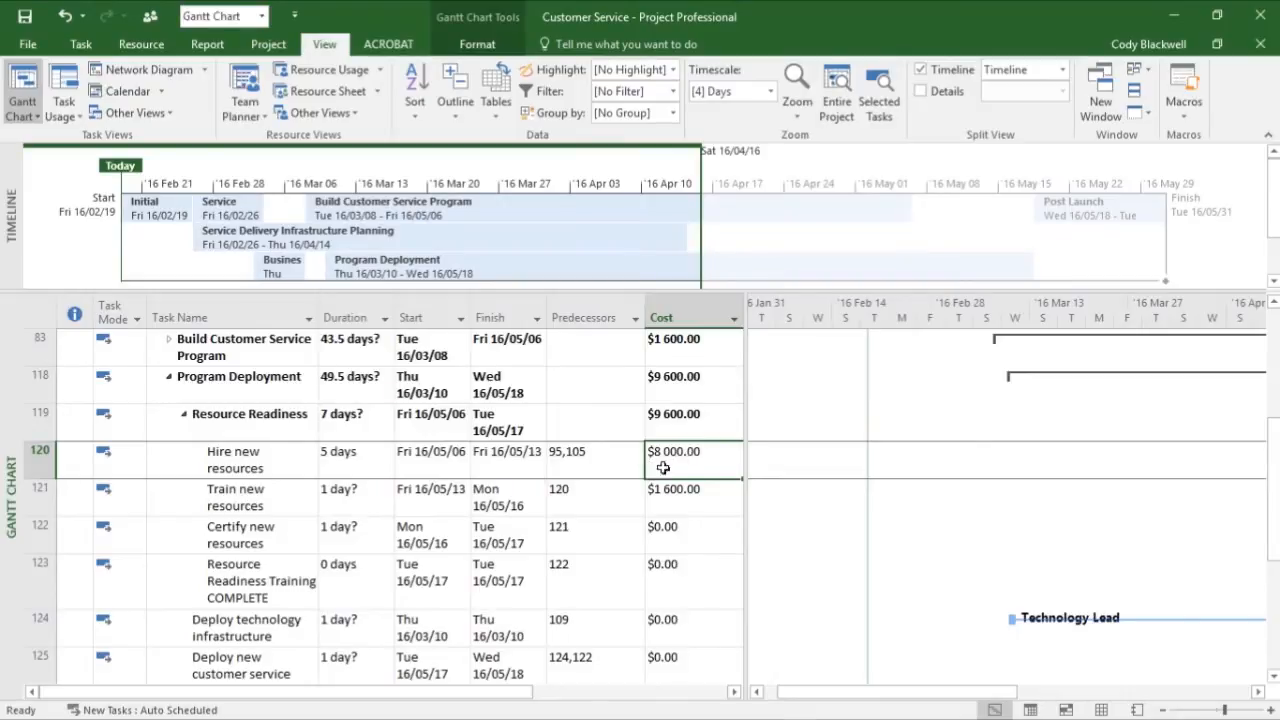
left_click(293, 458)
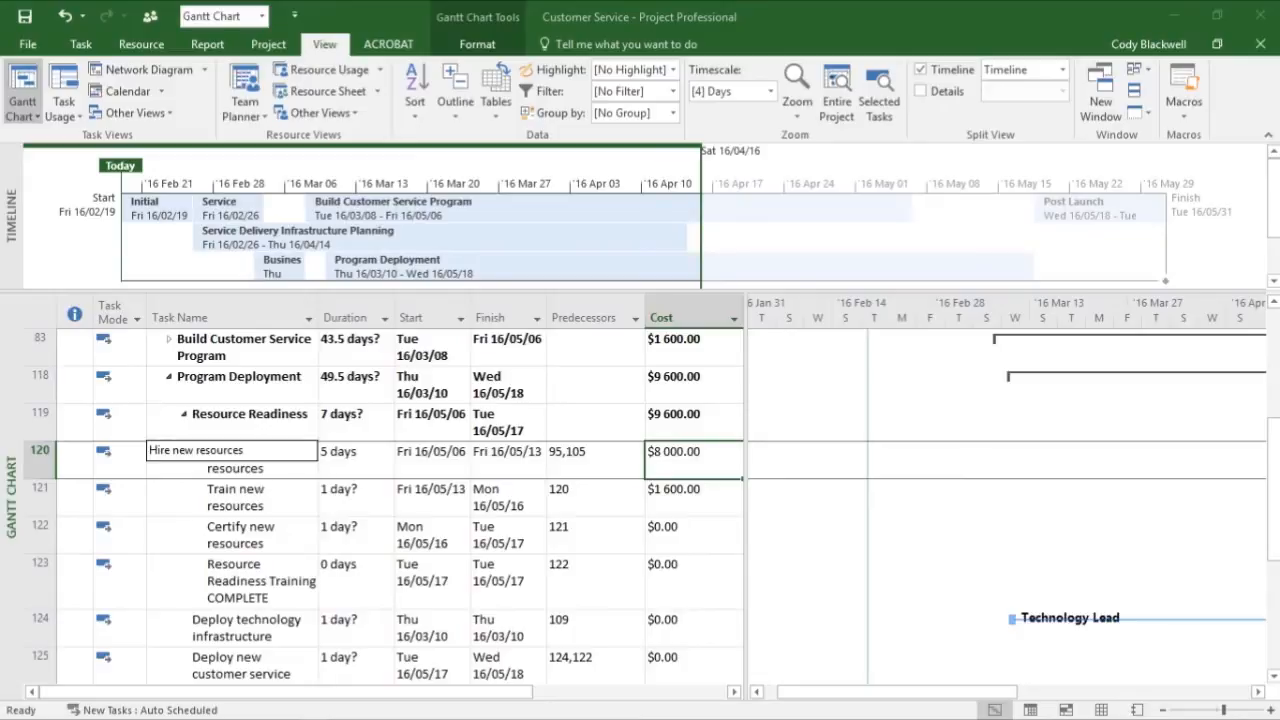
key("Escape")
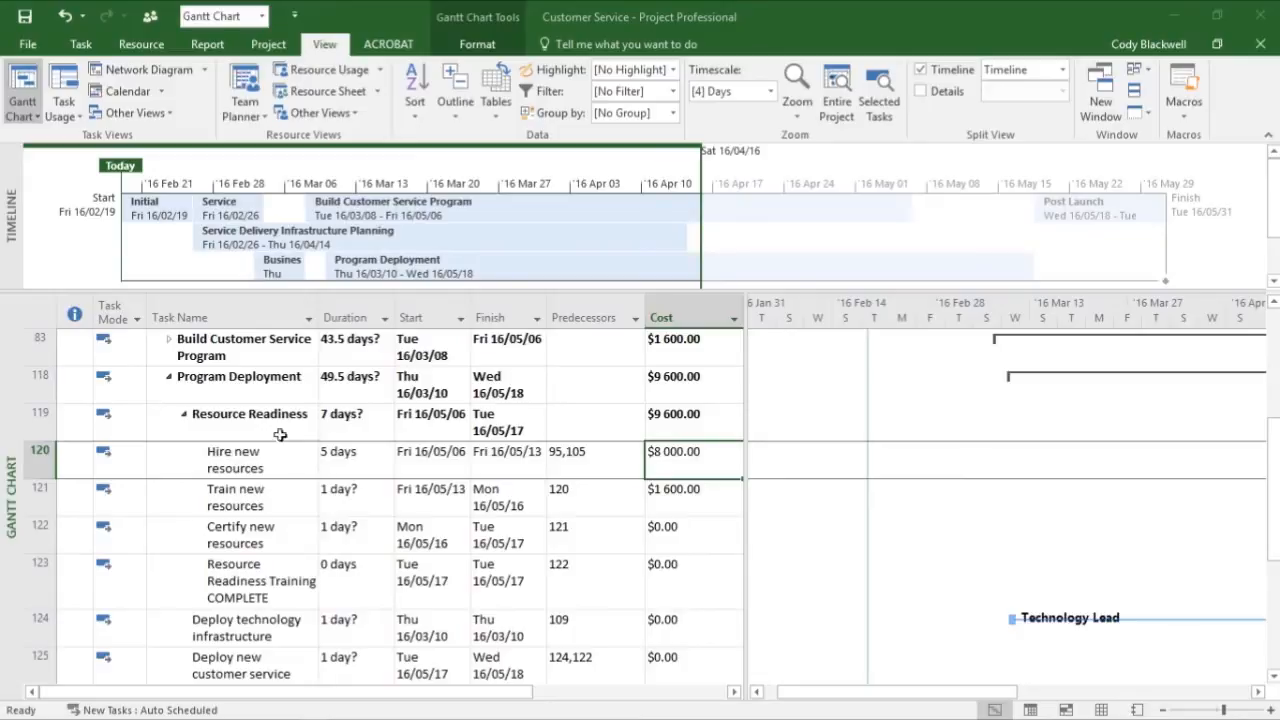
left_click(217, 471)
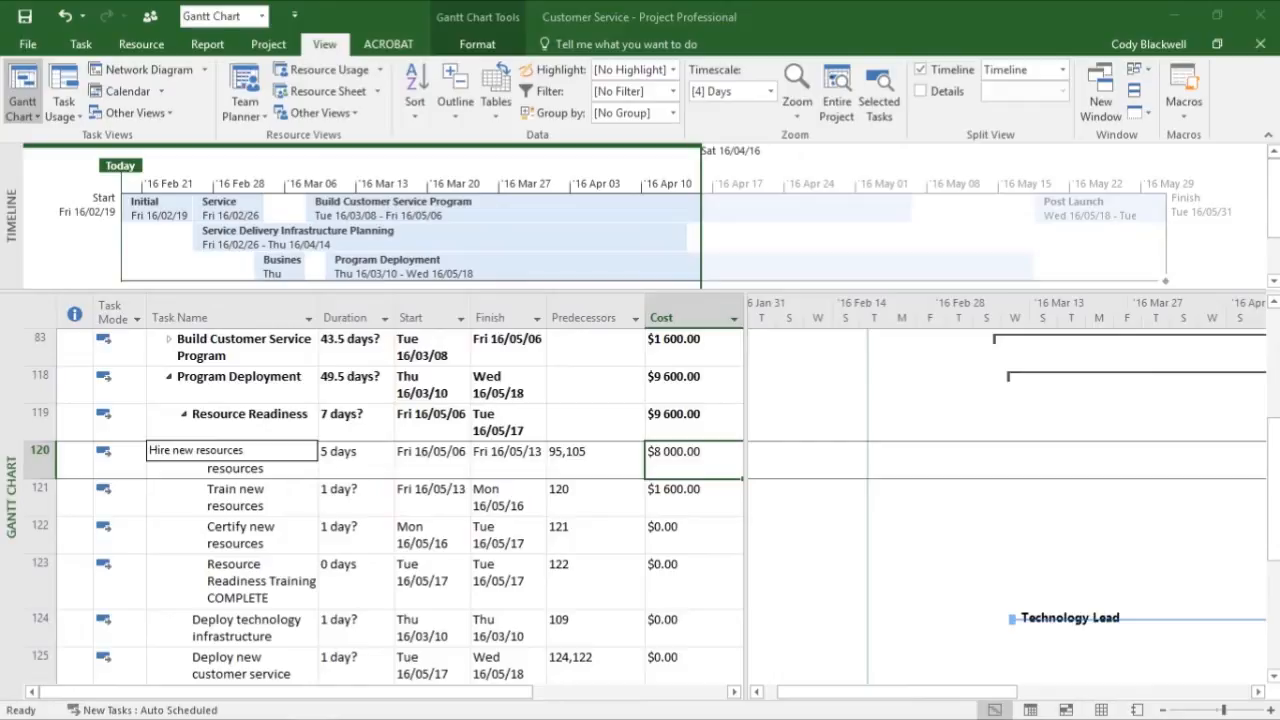
key("Escape")
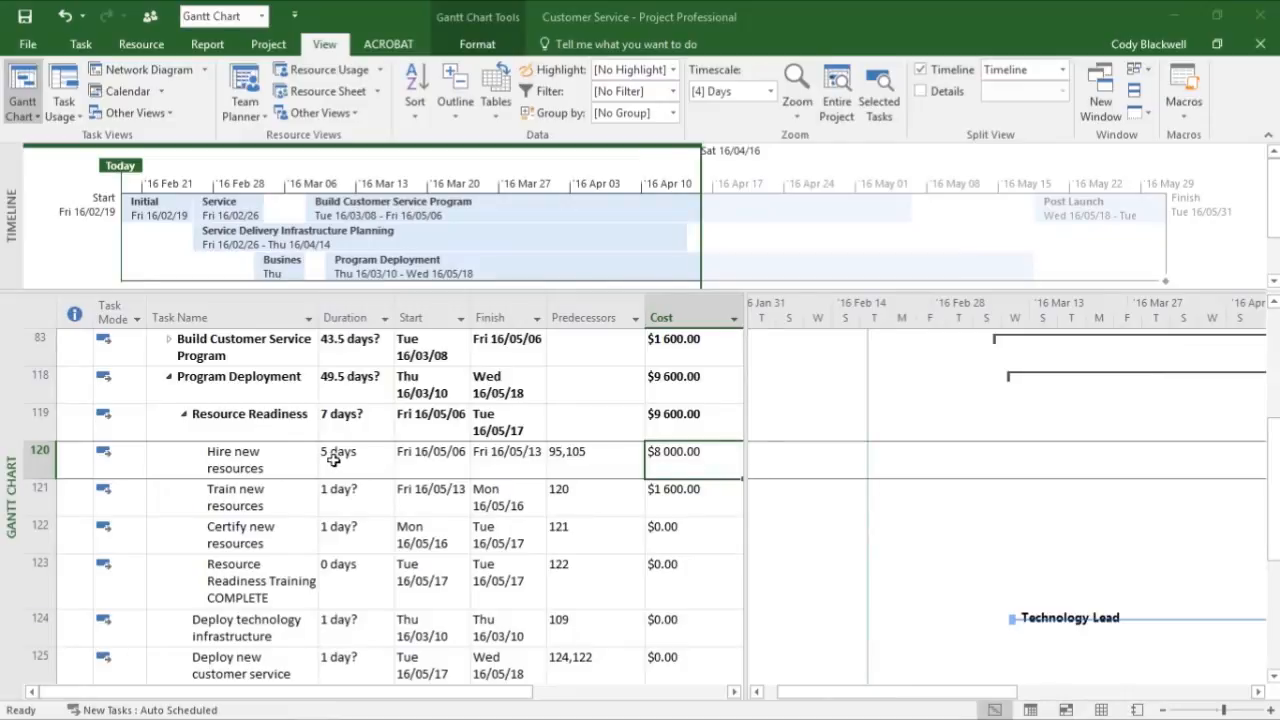
- Select the Hire new resources task and show its details in a Task Form split view
left_click(207, 452)
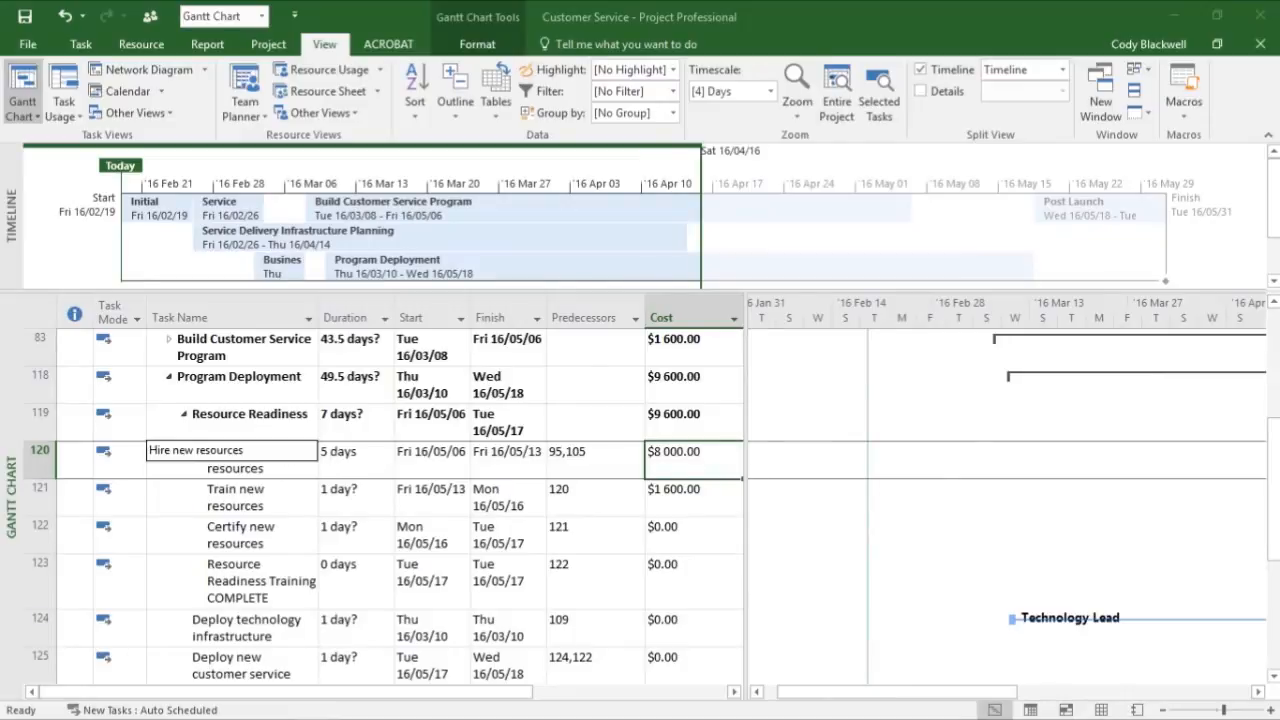
key("ctrl+z")
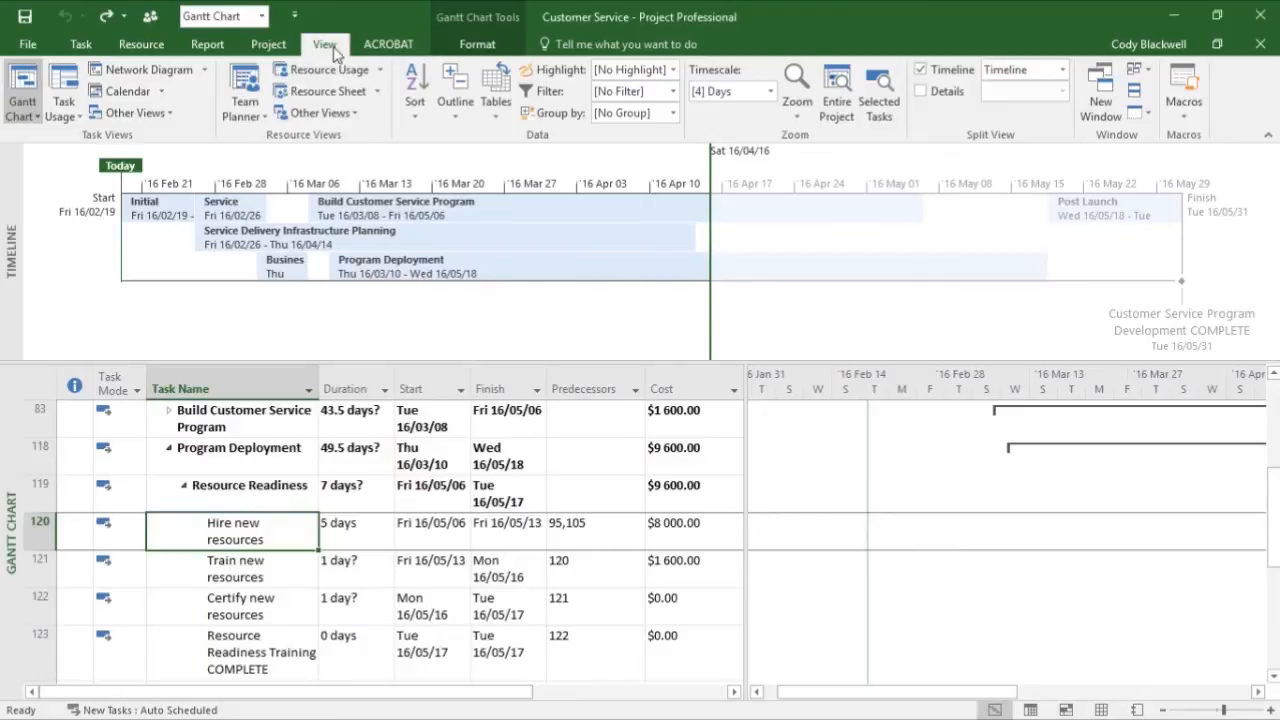
left_click(922, 93)
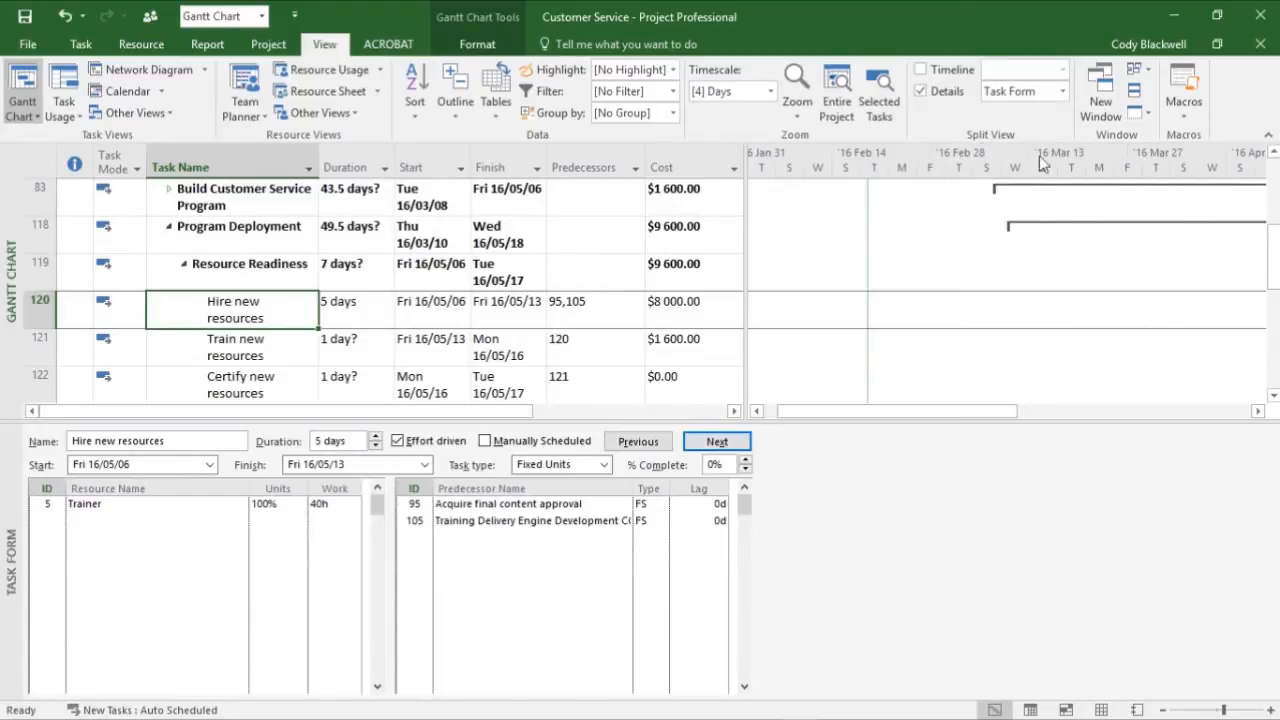
left_click_drag(912, 408, 1090, 388)
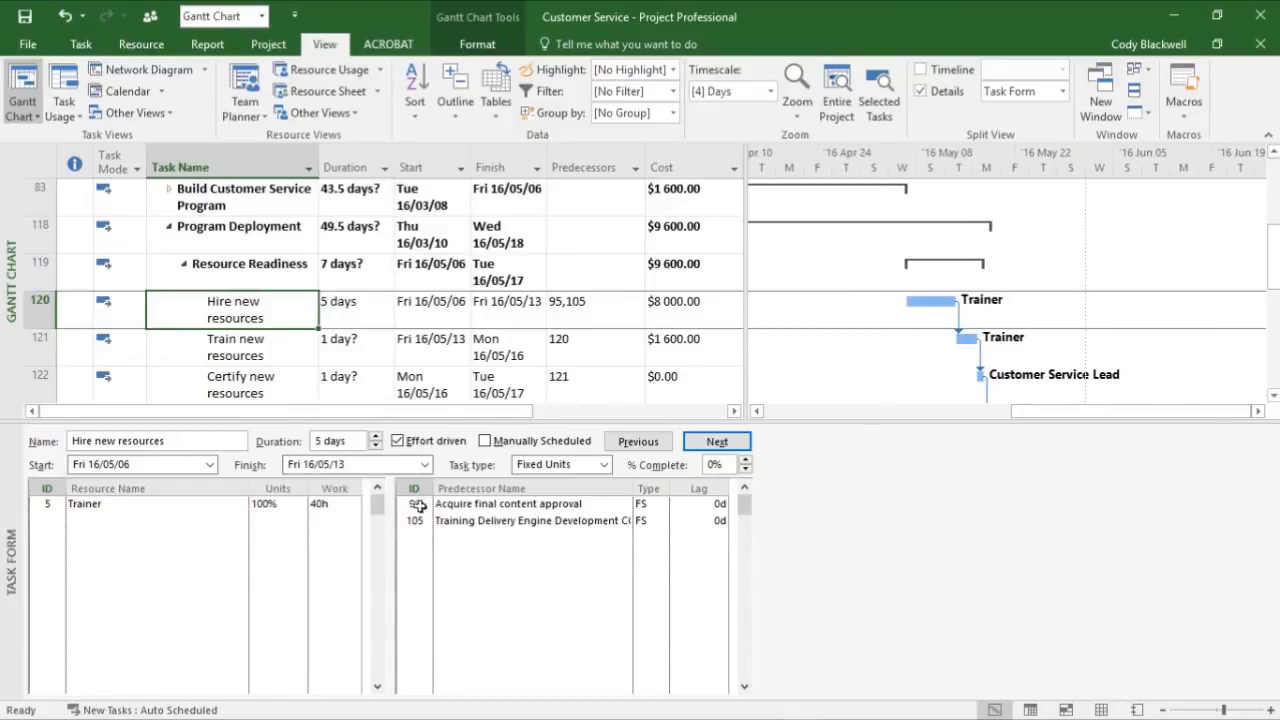
- Change the Task Form for Hire new resources to show the Work details of its assigned resource
left_click(176, 505)
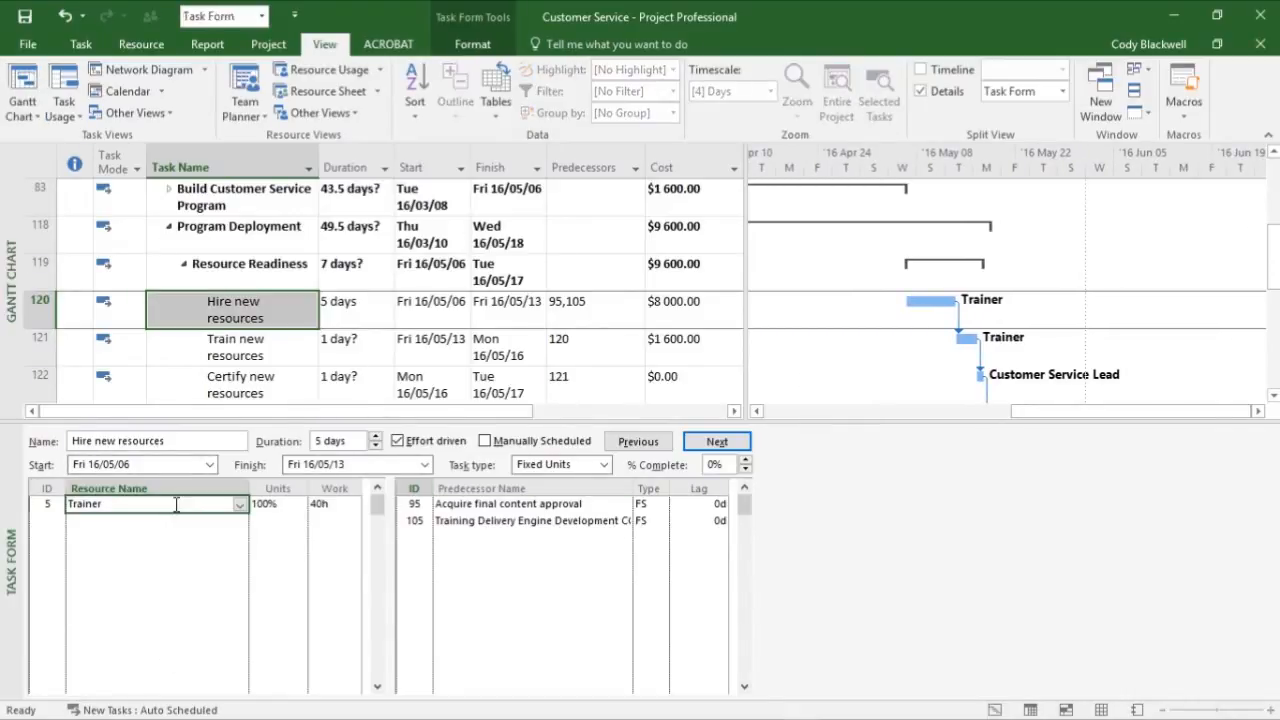
right_click(811, 492)
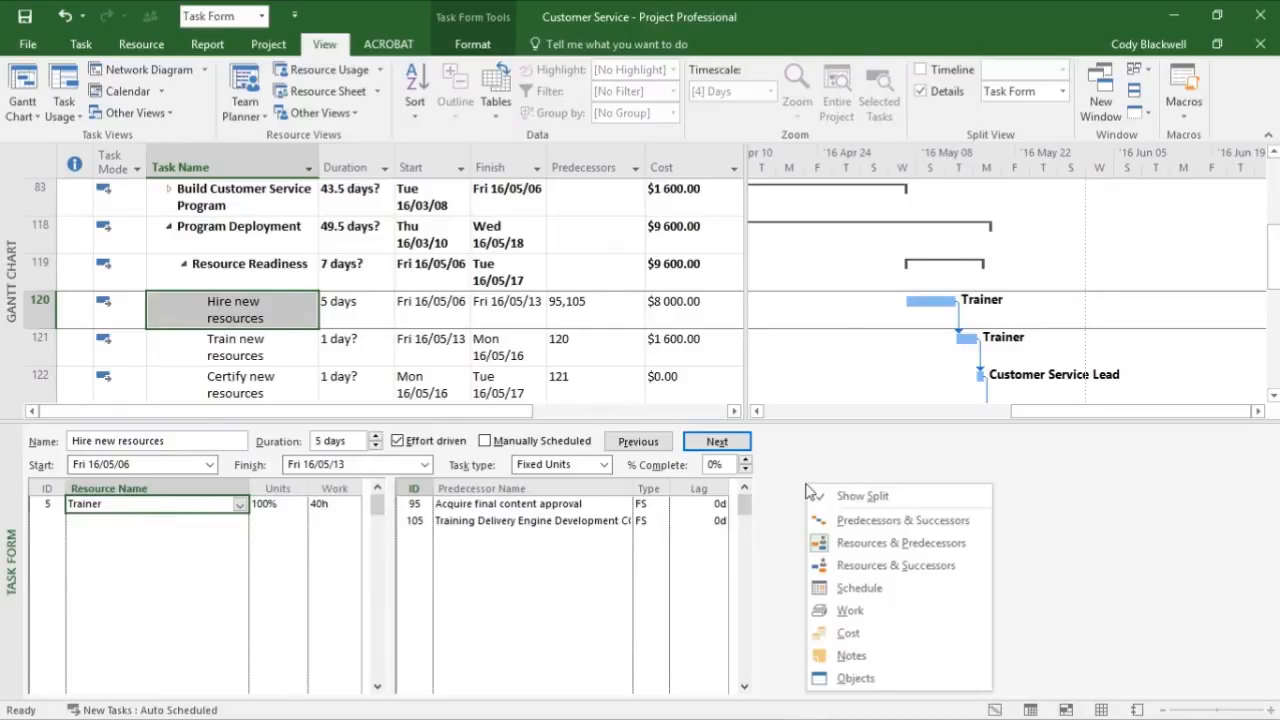
left_click(876, 550)
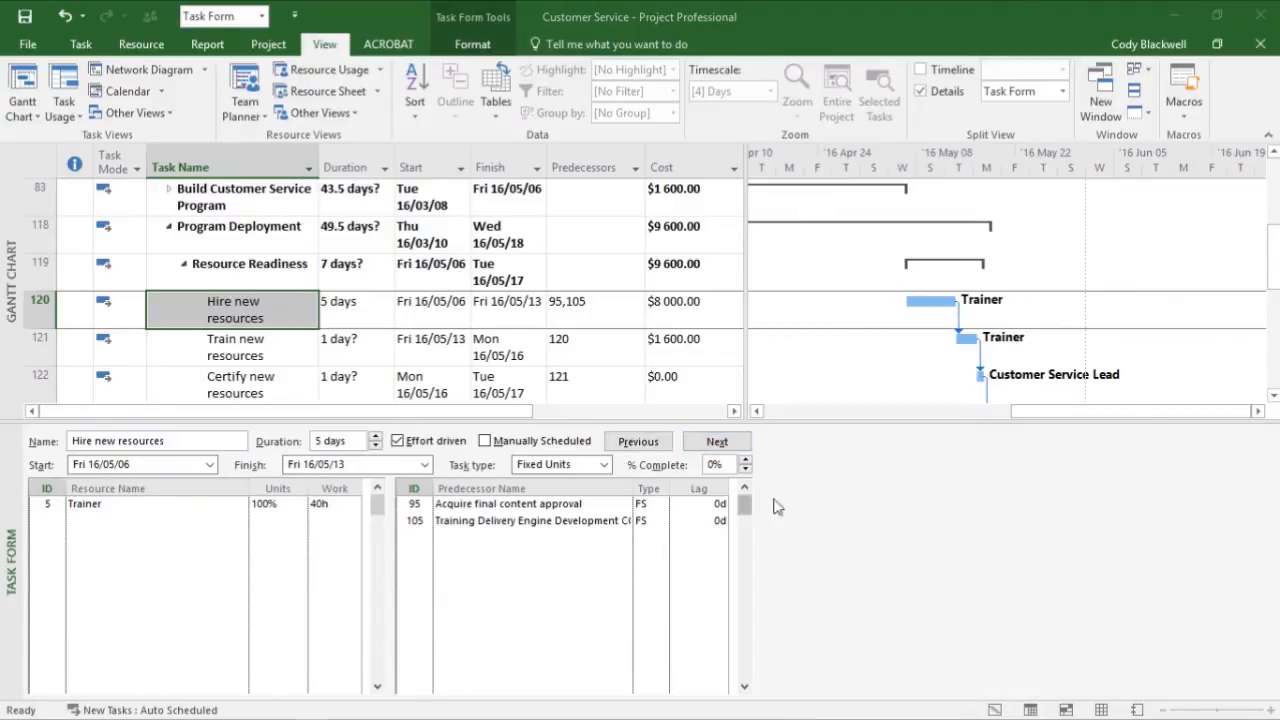
right_click(845, 516)
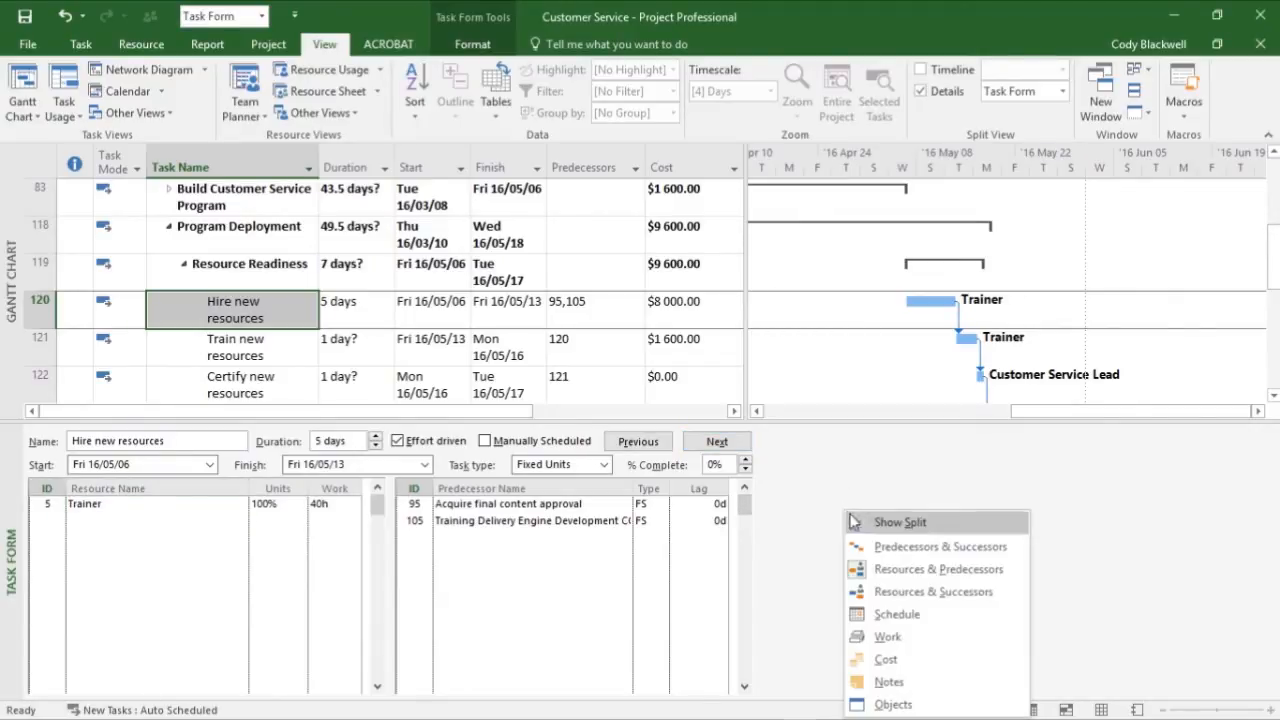
left_click(888, 636)
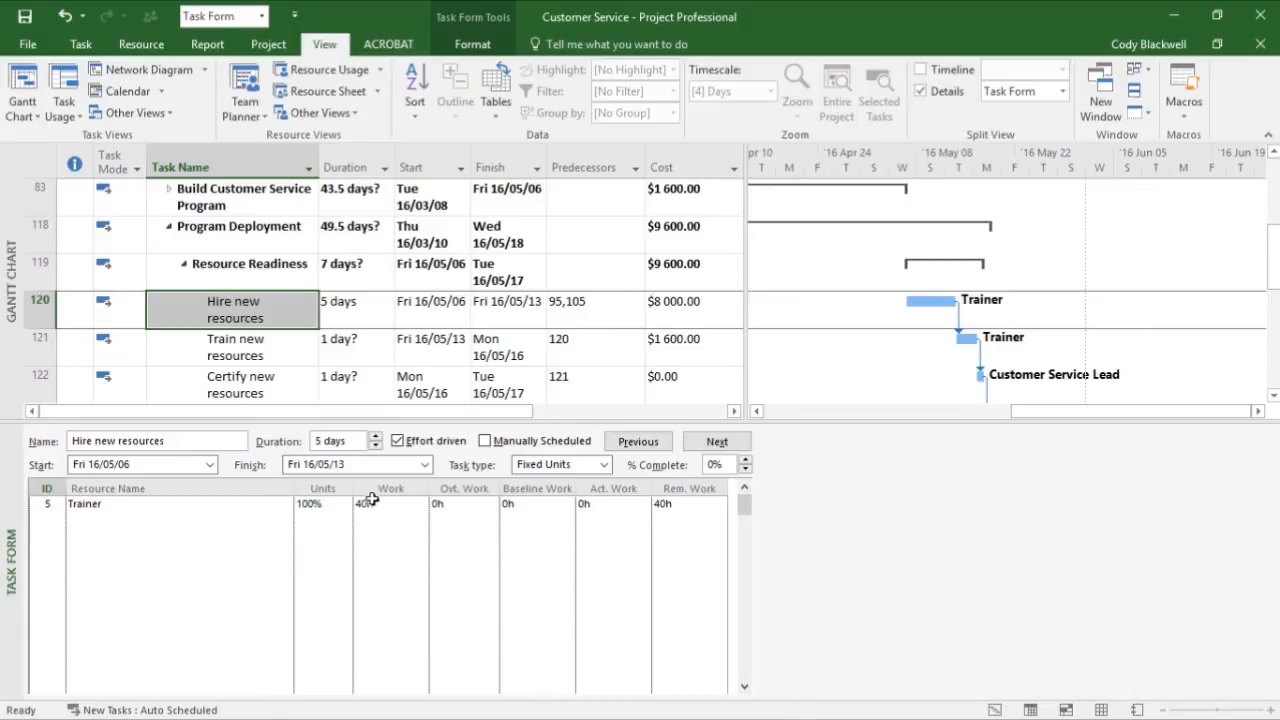
- Set the Trainer's overtime work on Hire new resources to 10 hours and apply the change
left_click(474, 506)
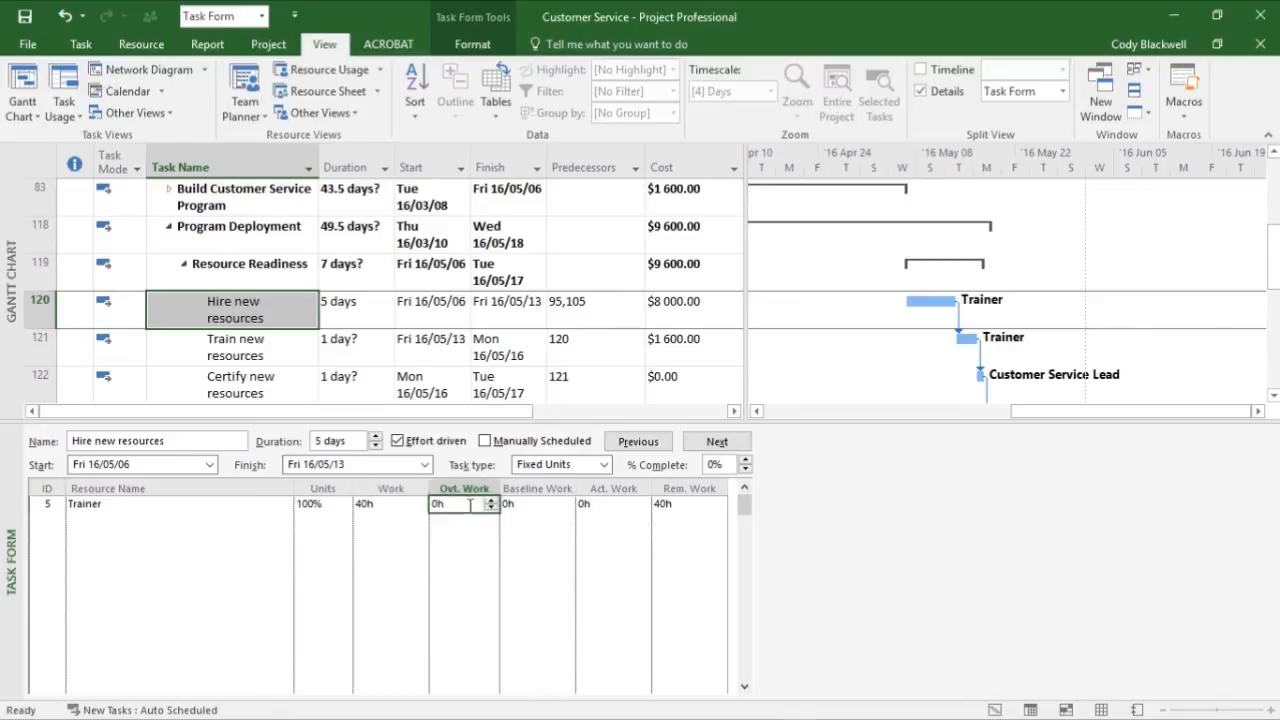
type("10")
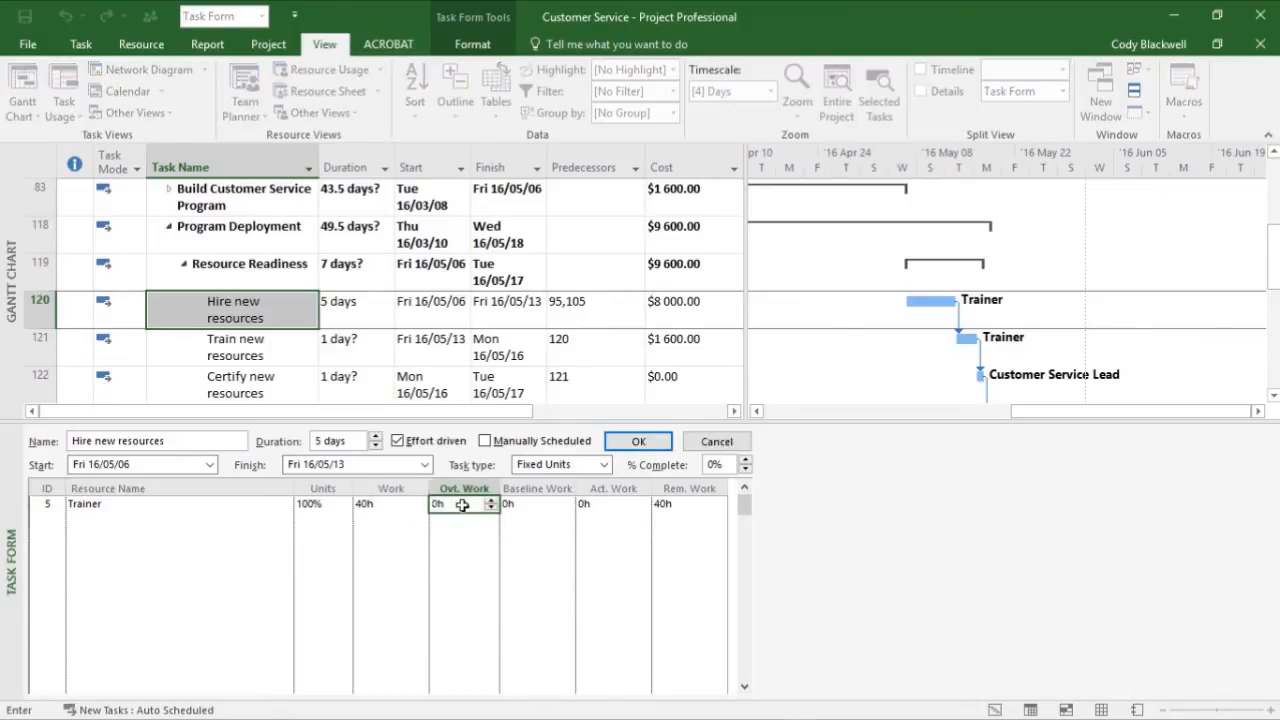
key("Return")
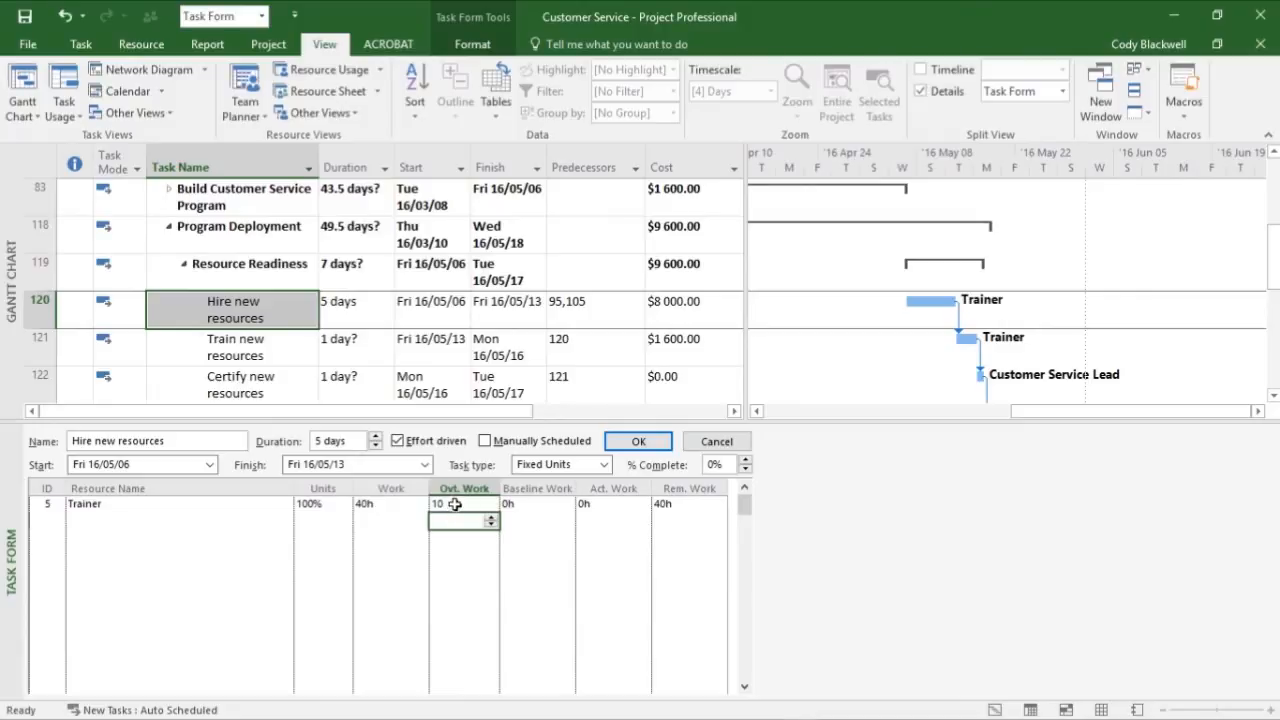
key("Return")
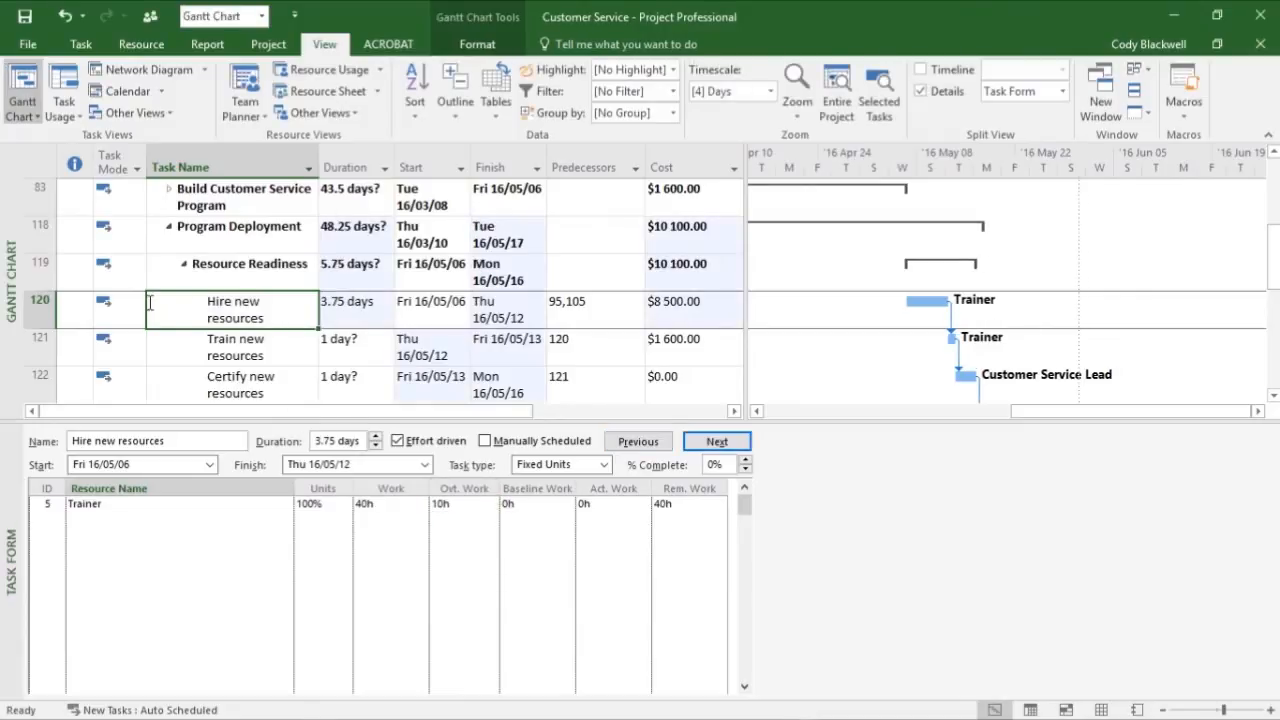
- Examine the duration of Hire new resources and compare the Trainer's work and overtime work on it
left_click(268, 311)
left_click(357, 305)
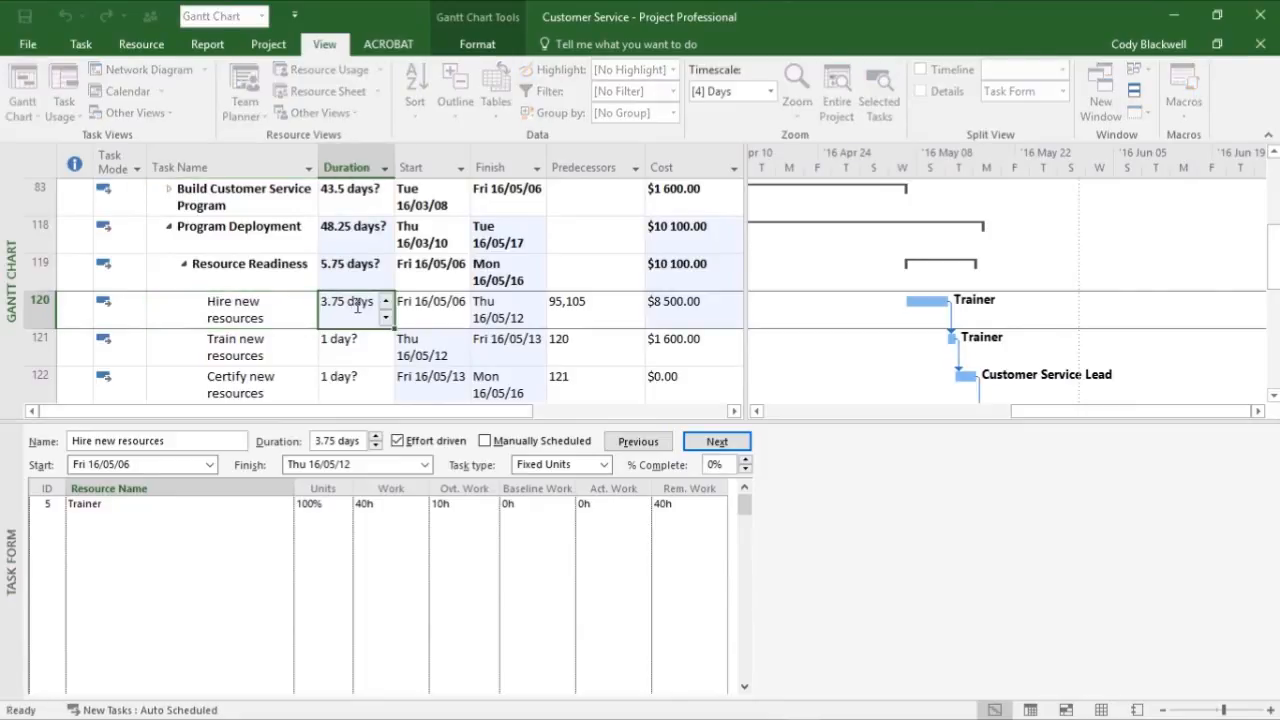
left_click(290, 312)
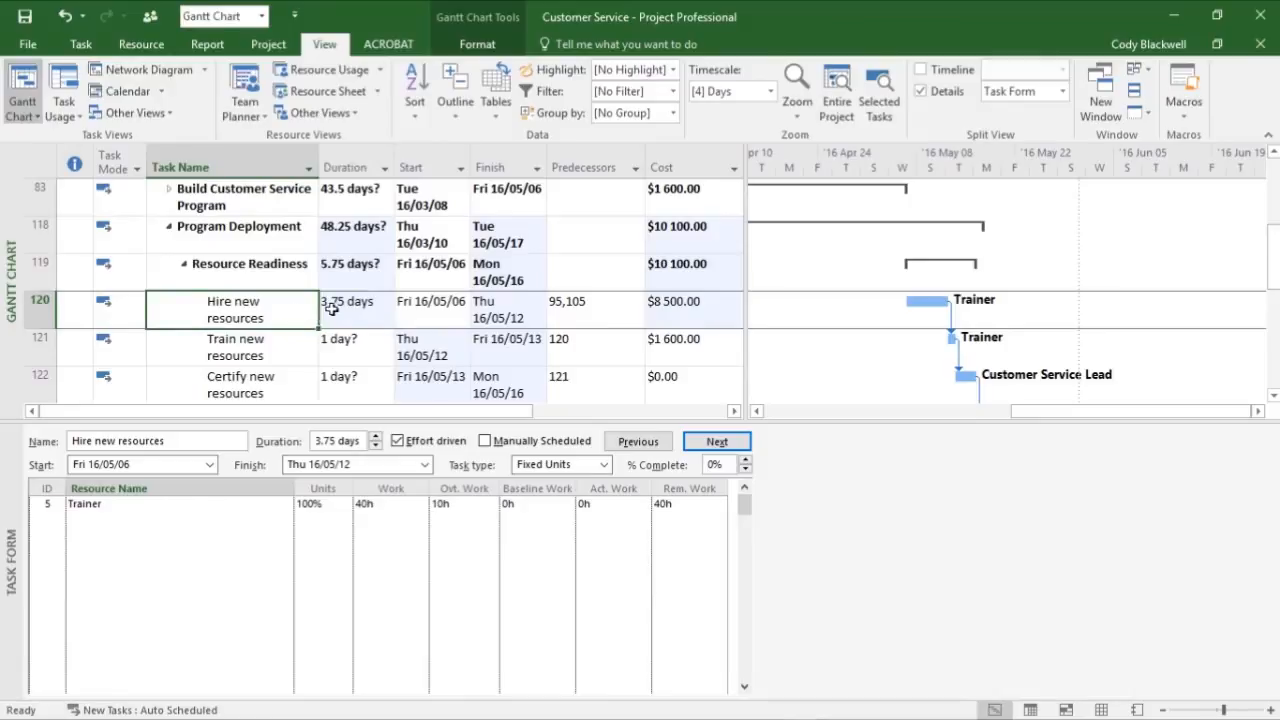
left_click(277, 311)
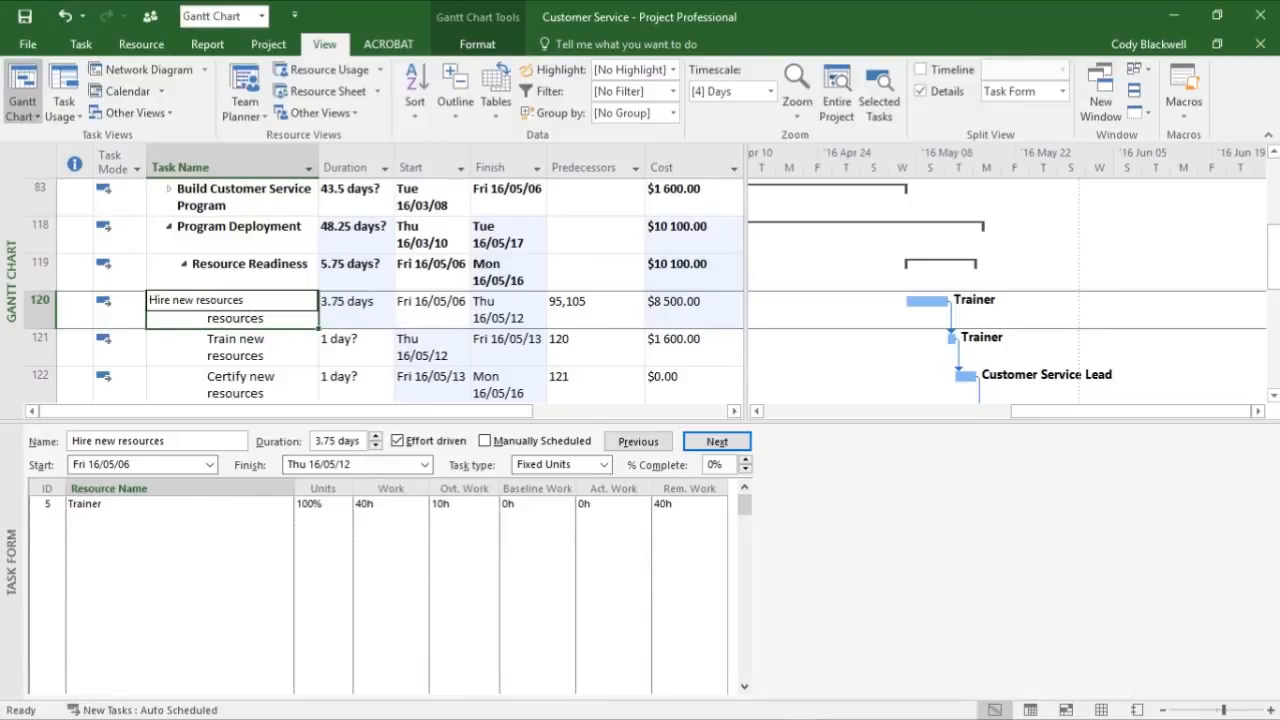
left_click(405, 504)
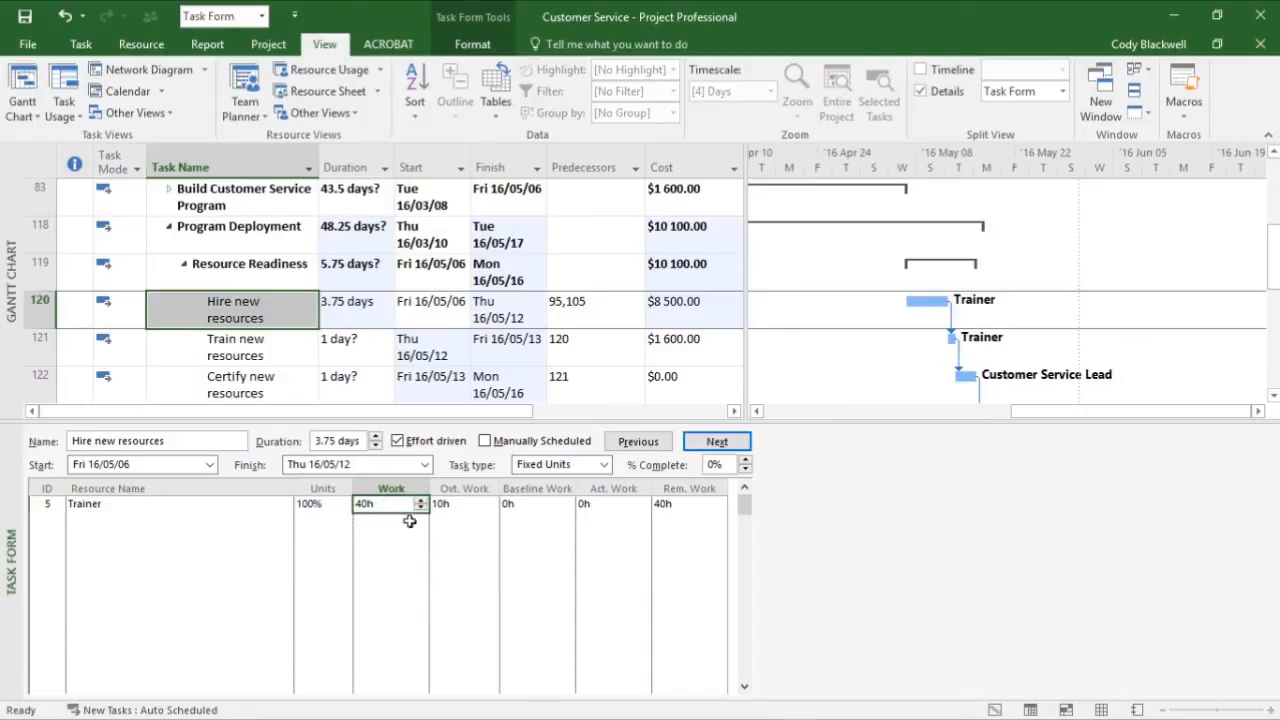
left_click(468, 508)
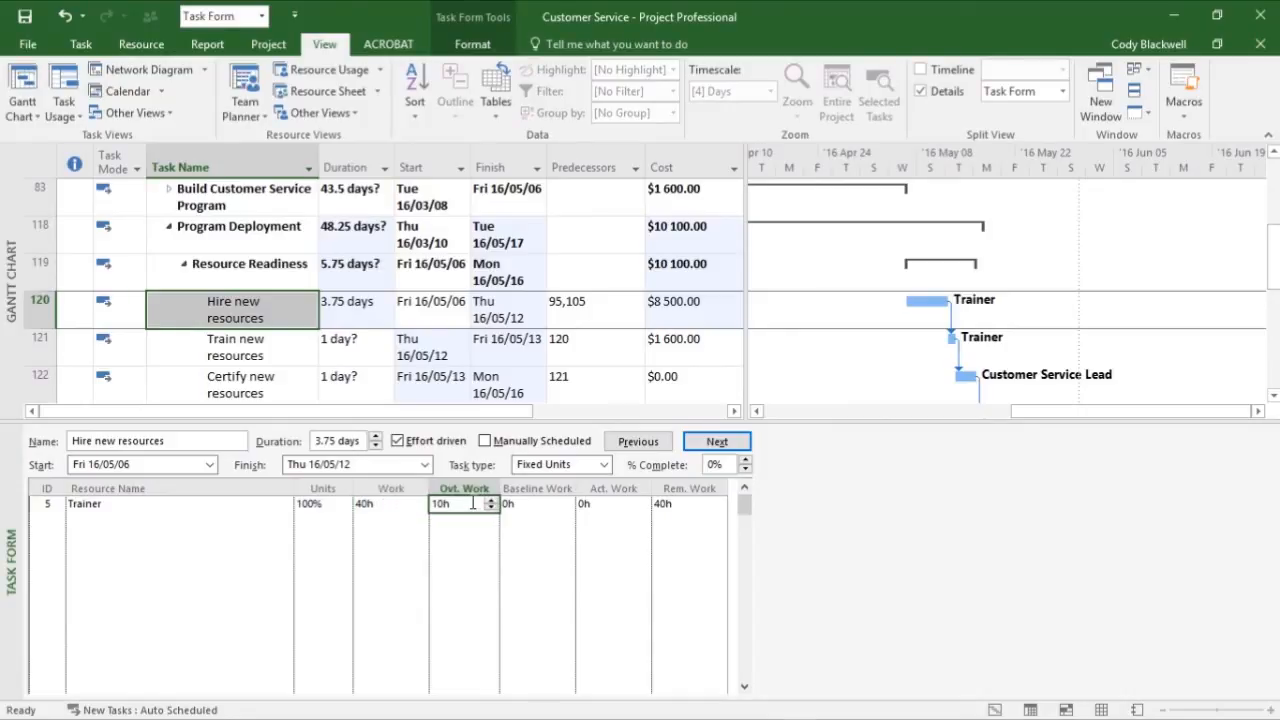
left_click(381, 505)
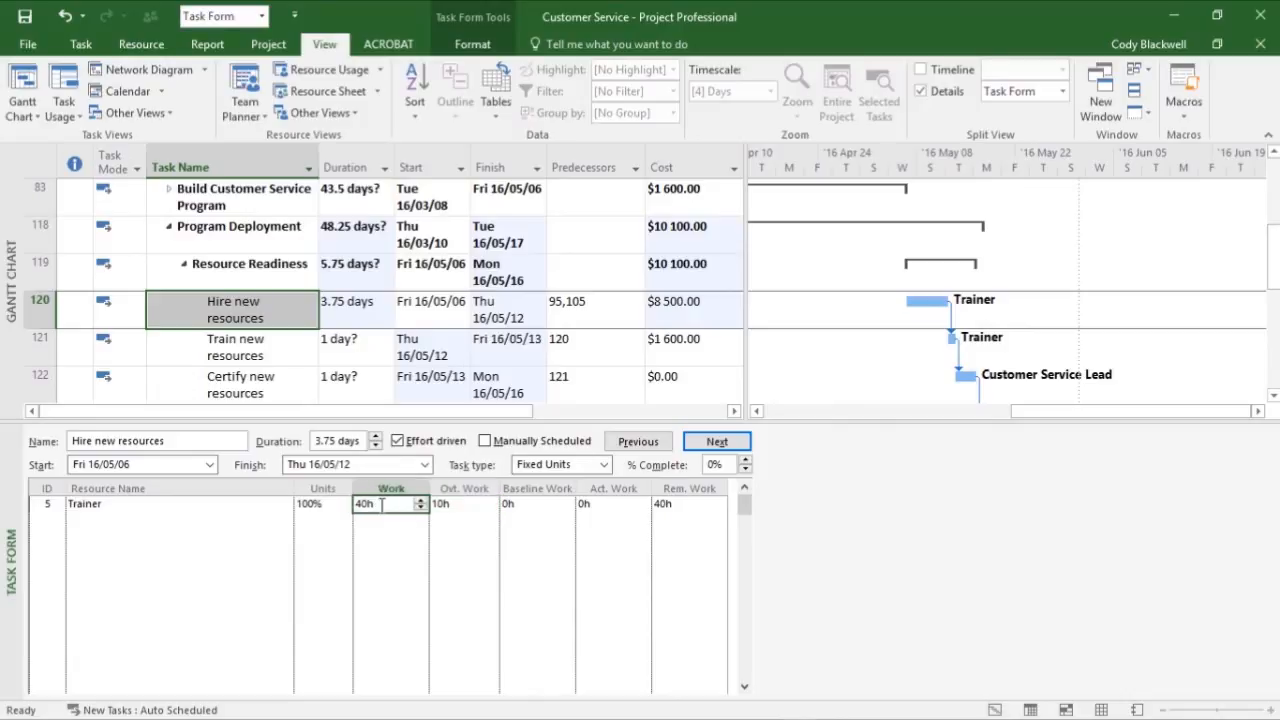
left_click(487, 507)
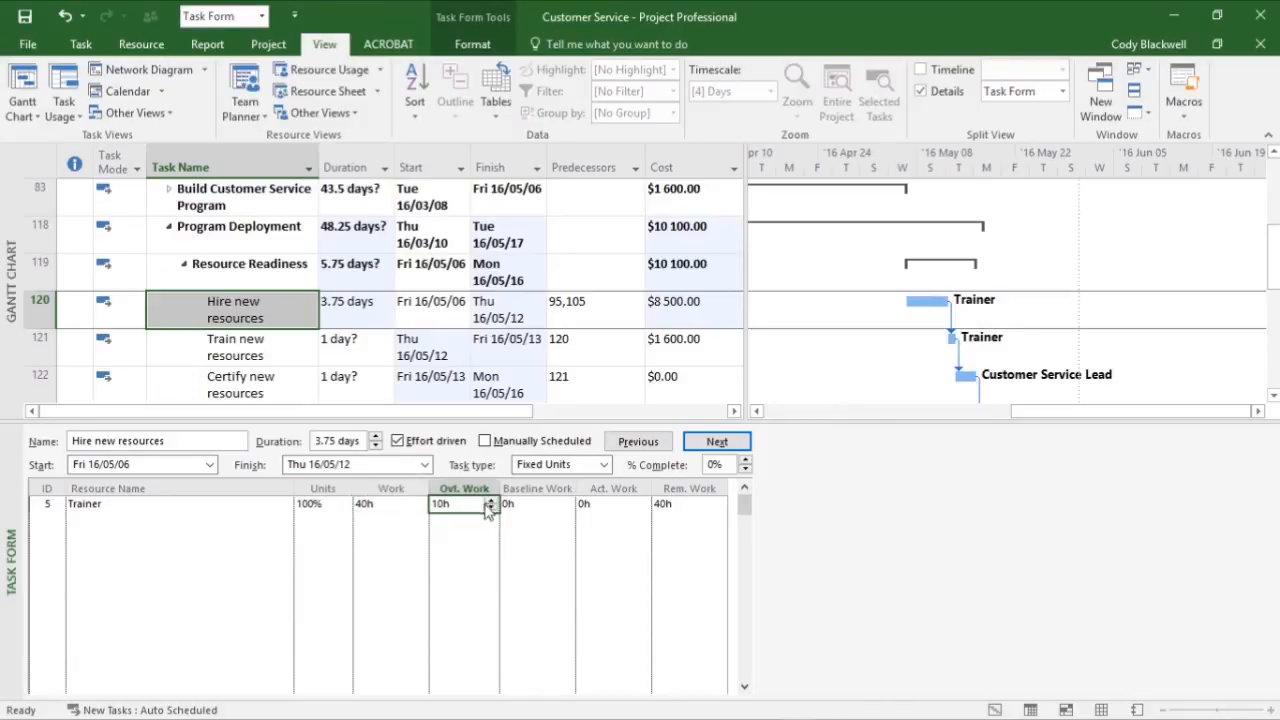
- Set the Trainer's work on Hire new resources to 50 hours and check the task's duration and cost
left_click(392, 505)
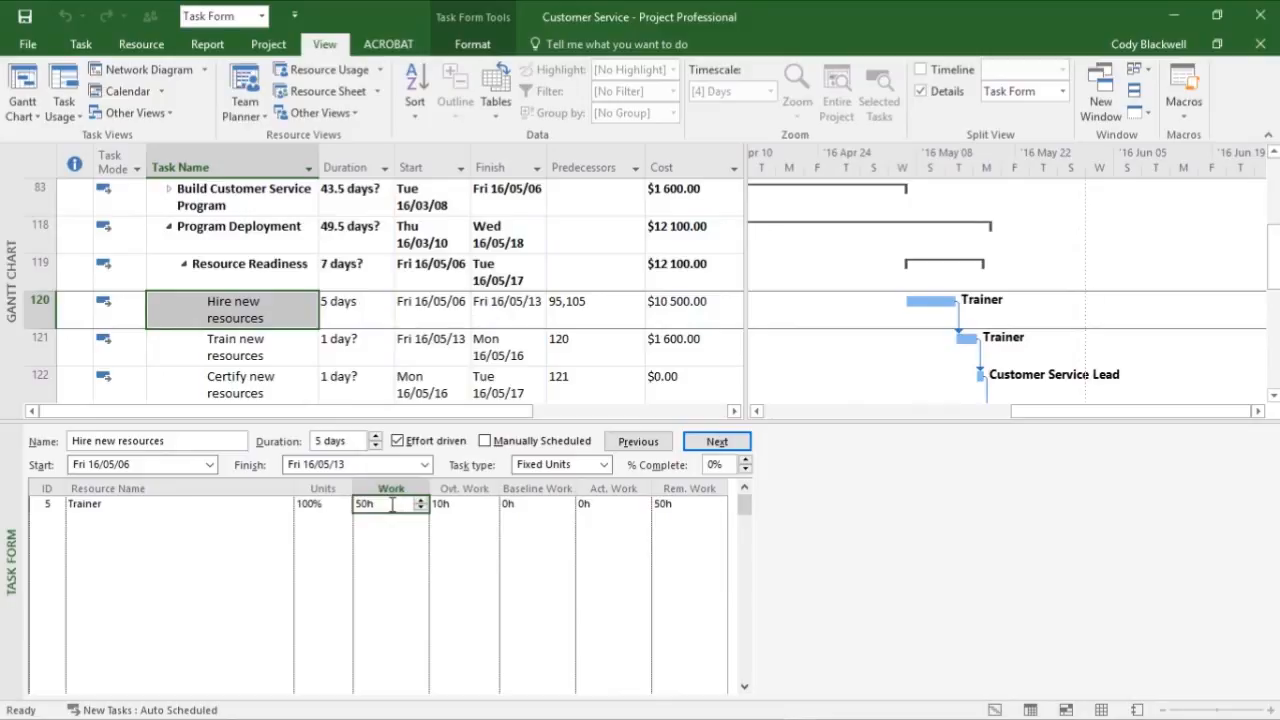
left_click(295, 313)
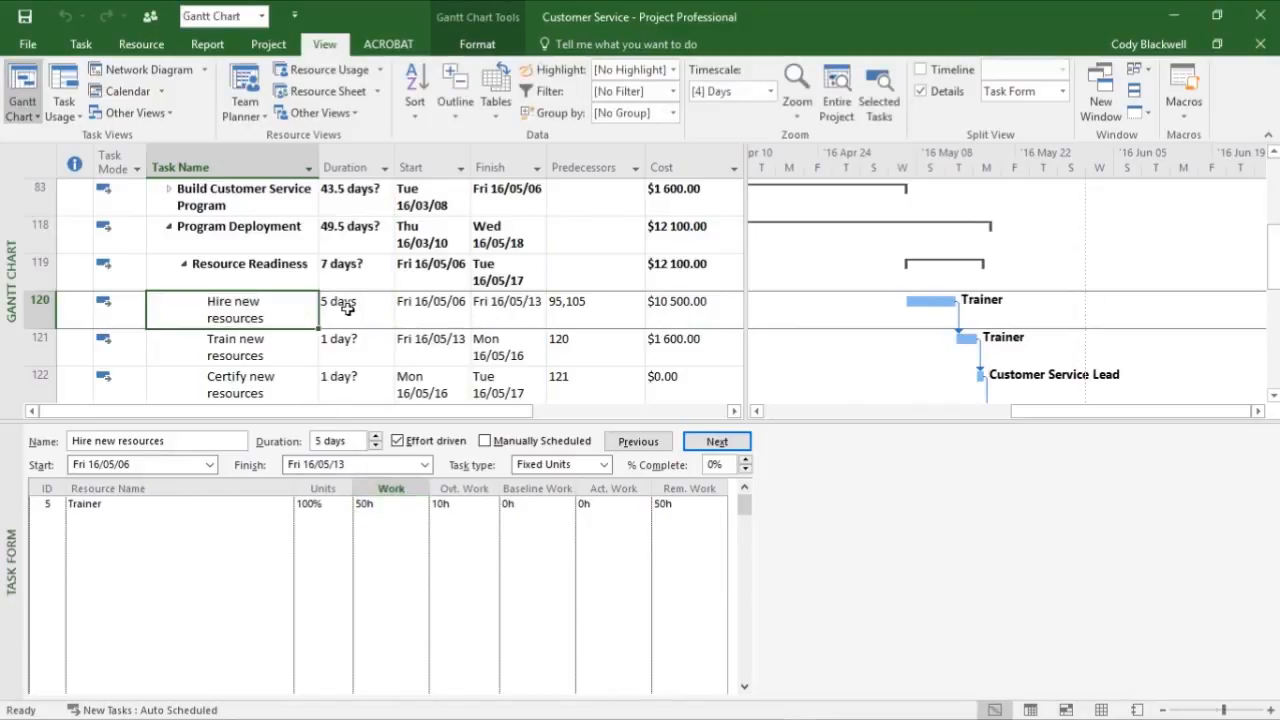
left_click(347, 310)
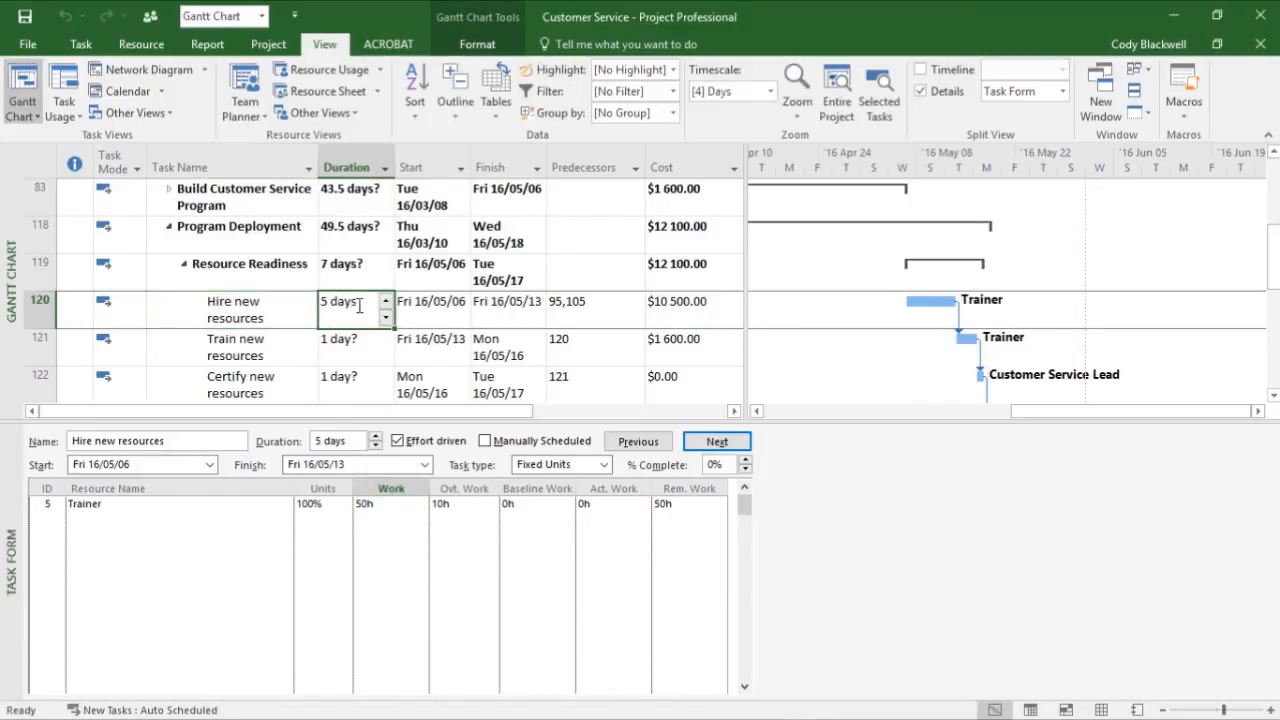
left_click(728, 303)
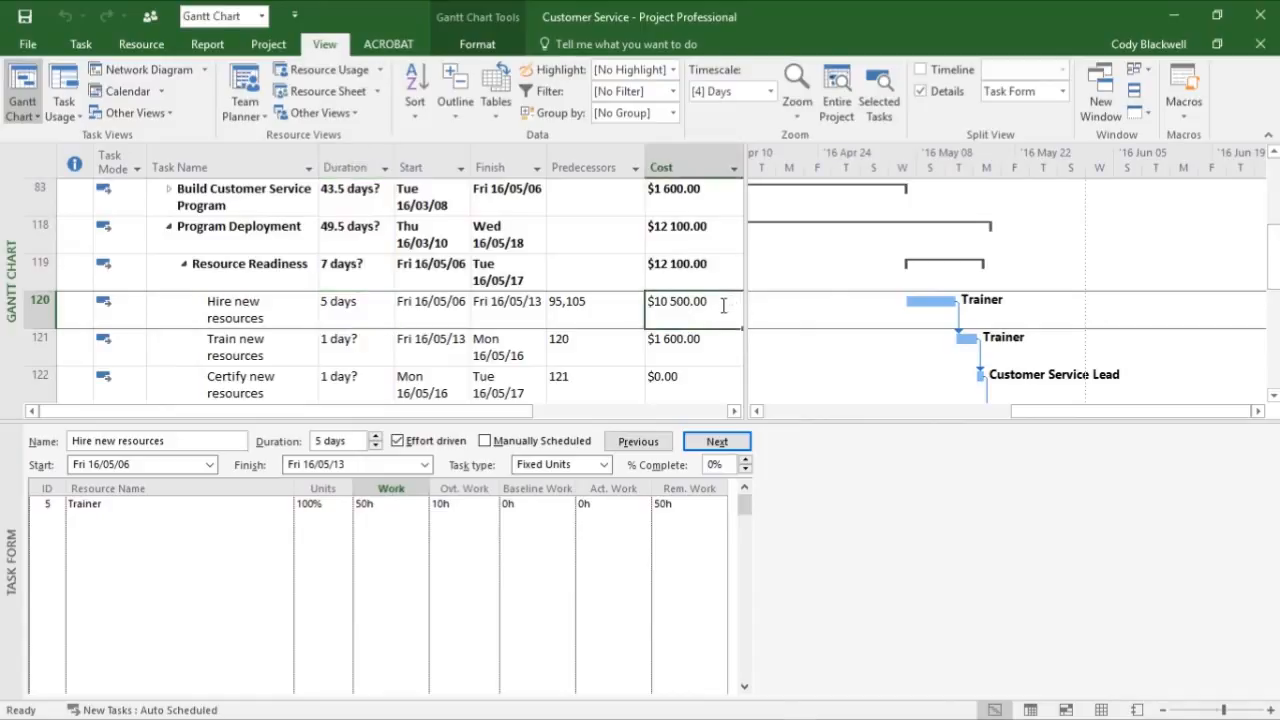